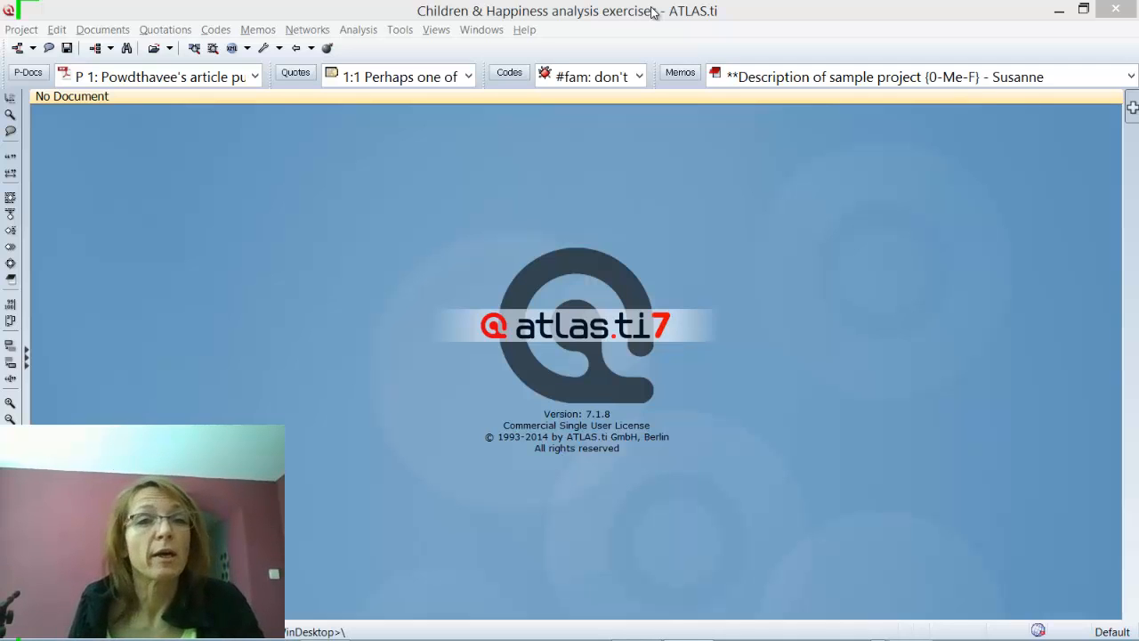
Step: Open the Code Manager and look through the project's full list of codes
left_click(512, 73)
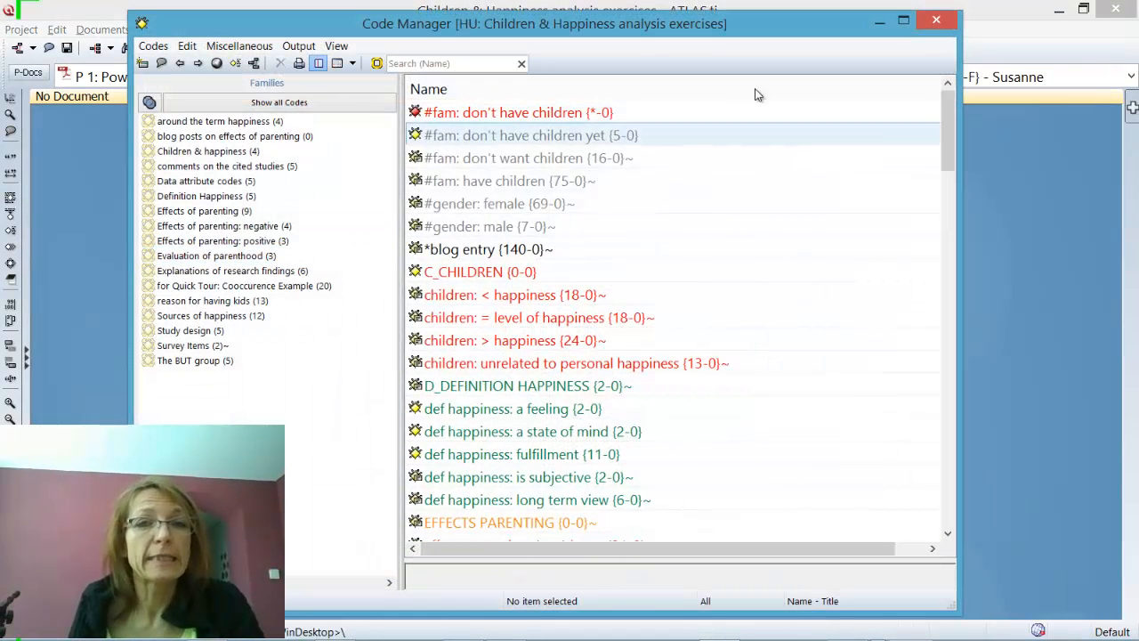
left_click_drag(952, 137, 951, 507)
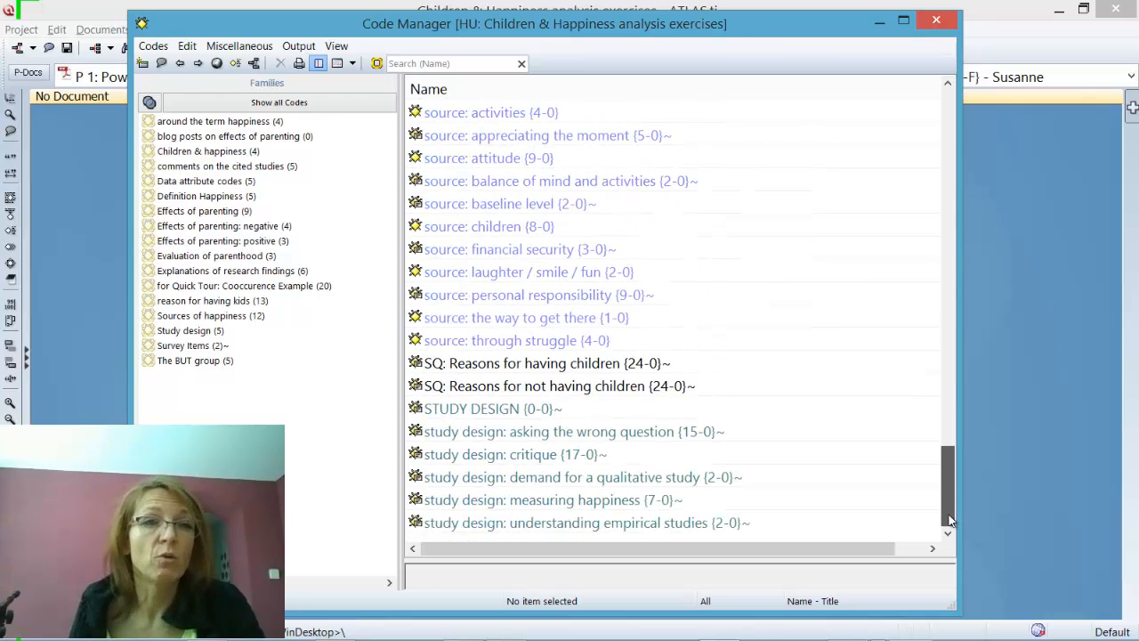
left_click_drag(954, 455, 735, 92)
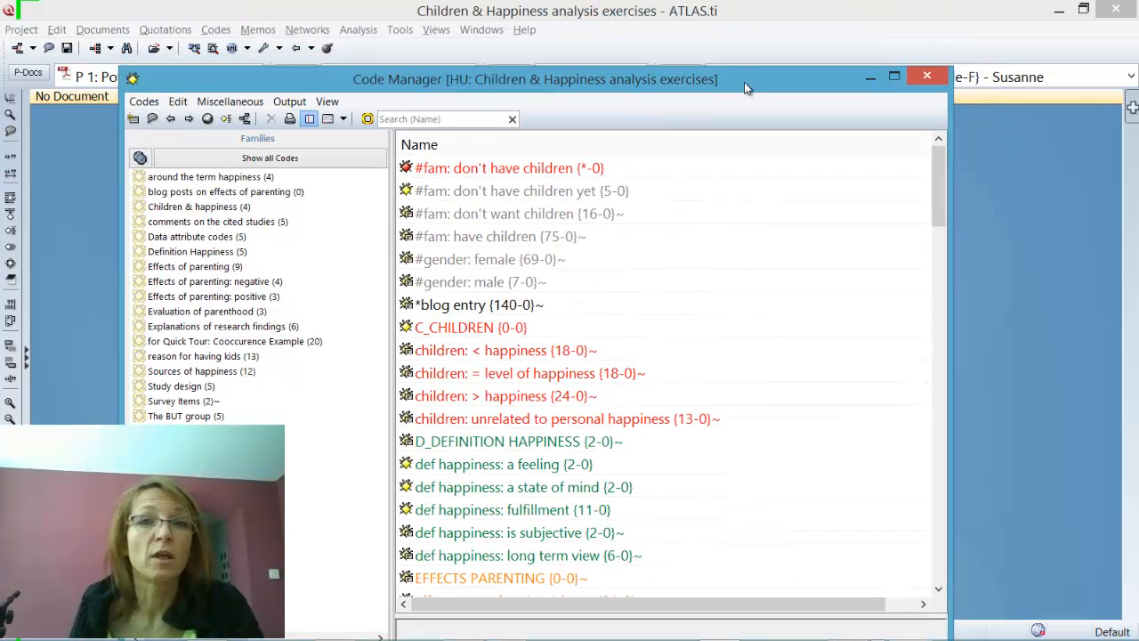
Step: Look up where the Quick Tour sample projects, such as "Children & Happiness Stage II", can be loaded
left_click(525, 29)
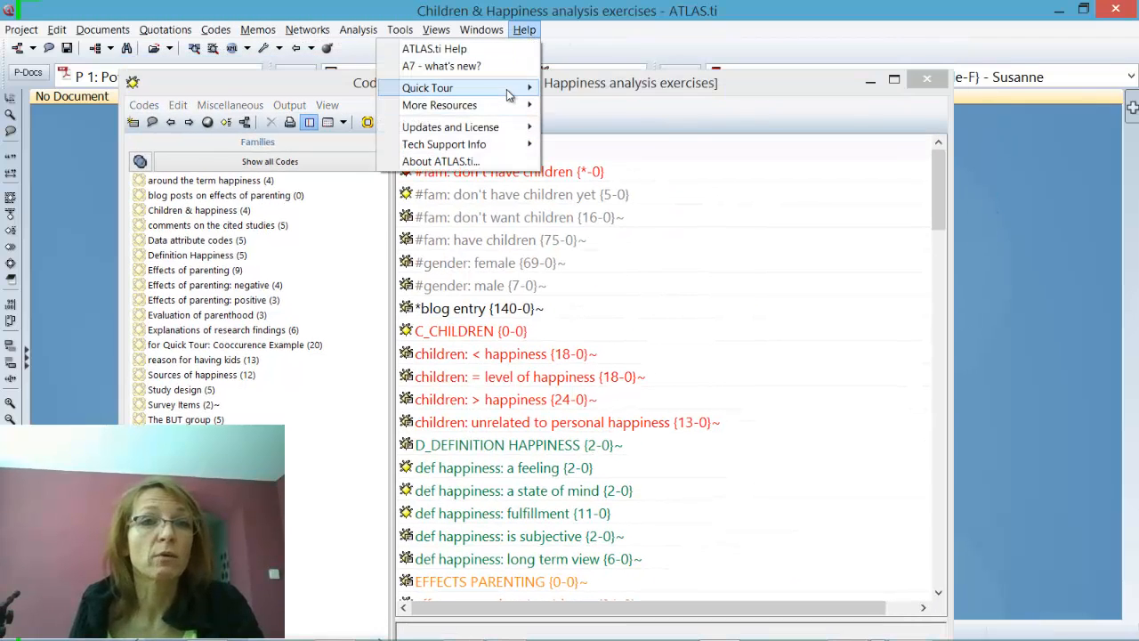
mouse_move(507, 89)
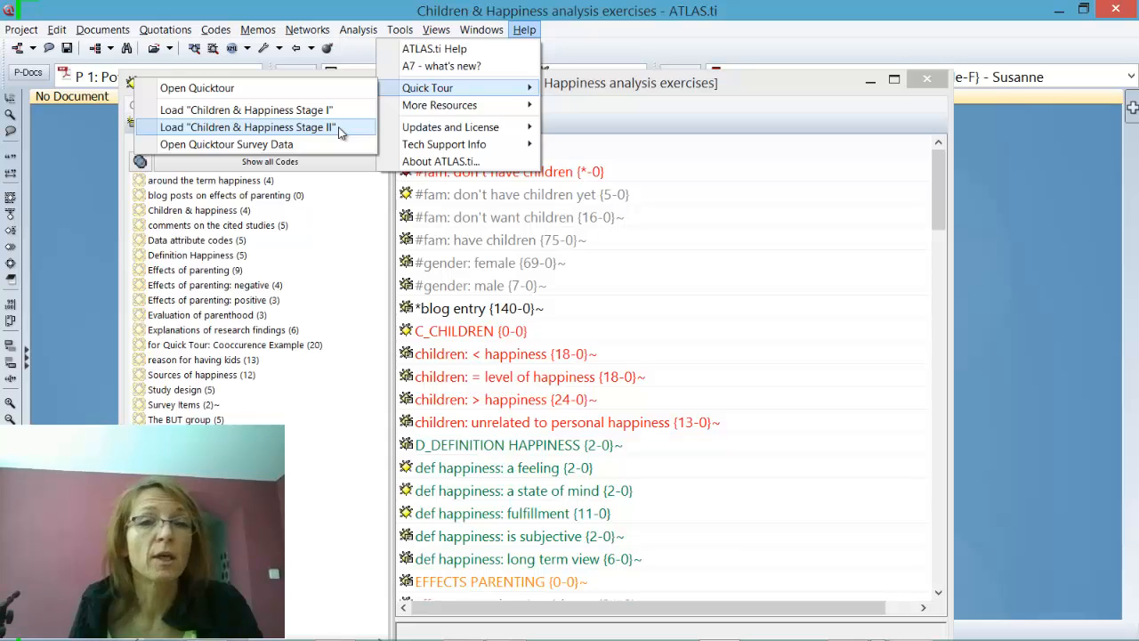
left_click(998, 179)
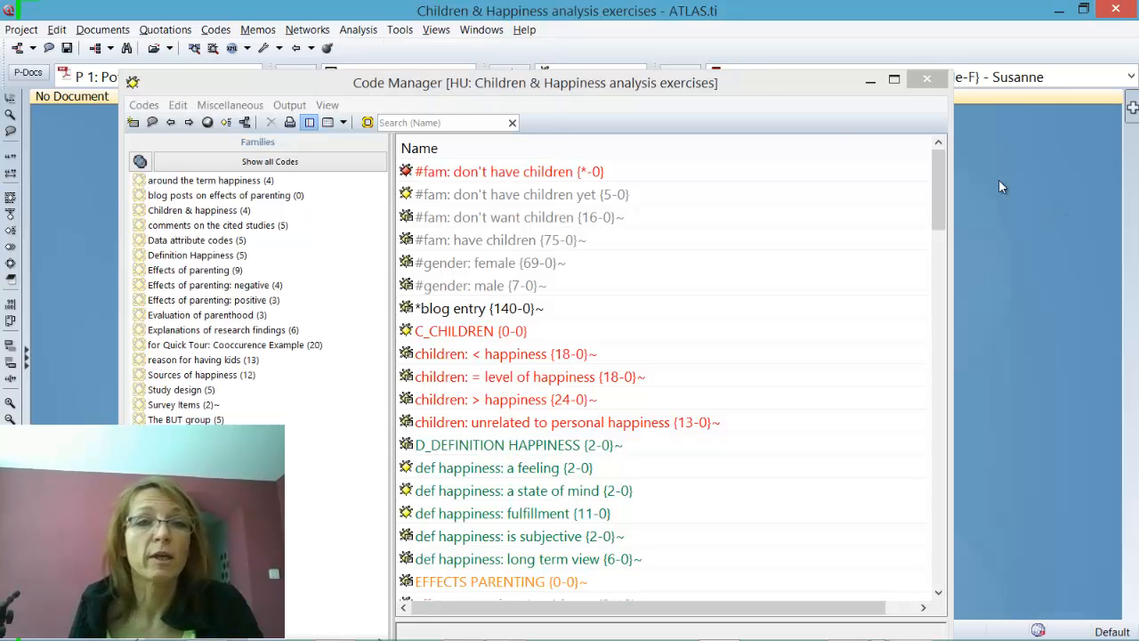
Step: Review the codes down to the reasons for and against having children, and close the Code Manager
left_click_drag(756, 73, 752, 7)
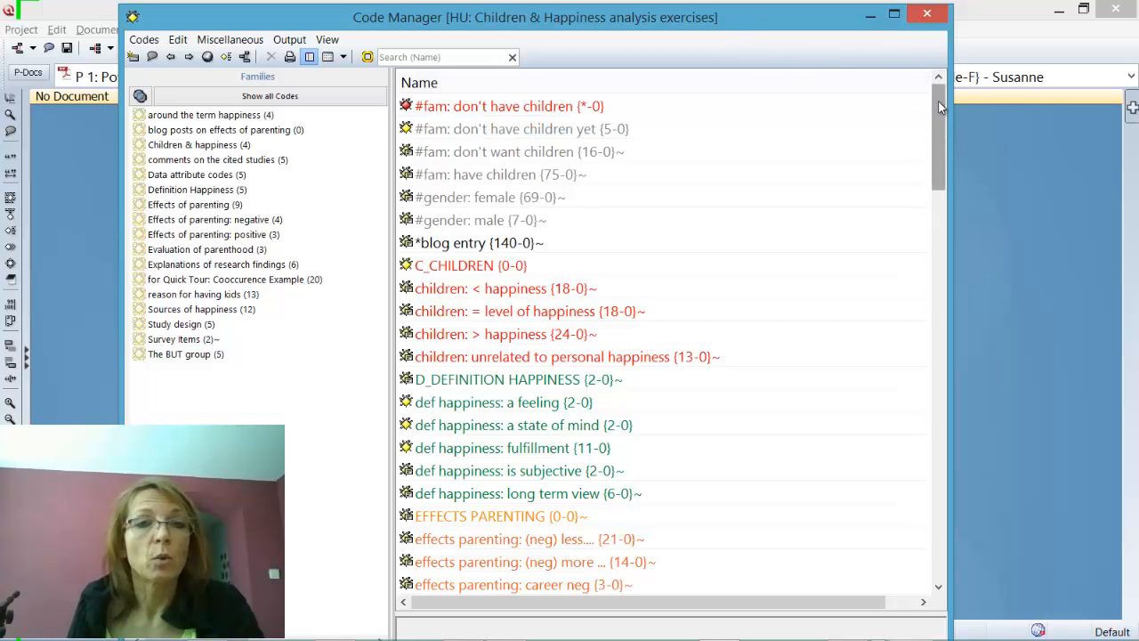
left_click_drag(934, 114, 930, 397)
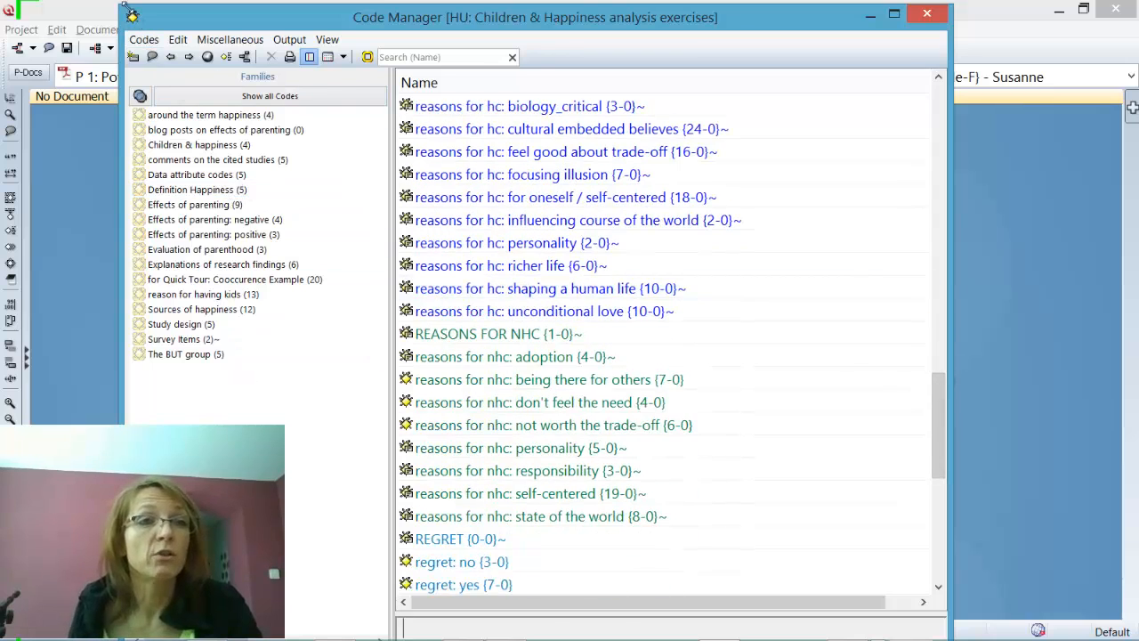
left_click_drag(122, 8, 292, 121)
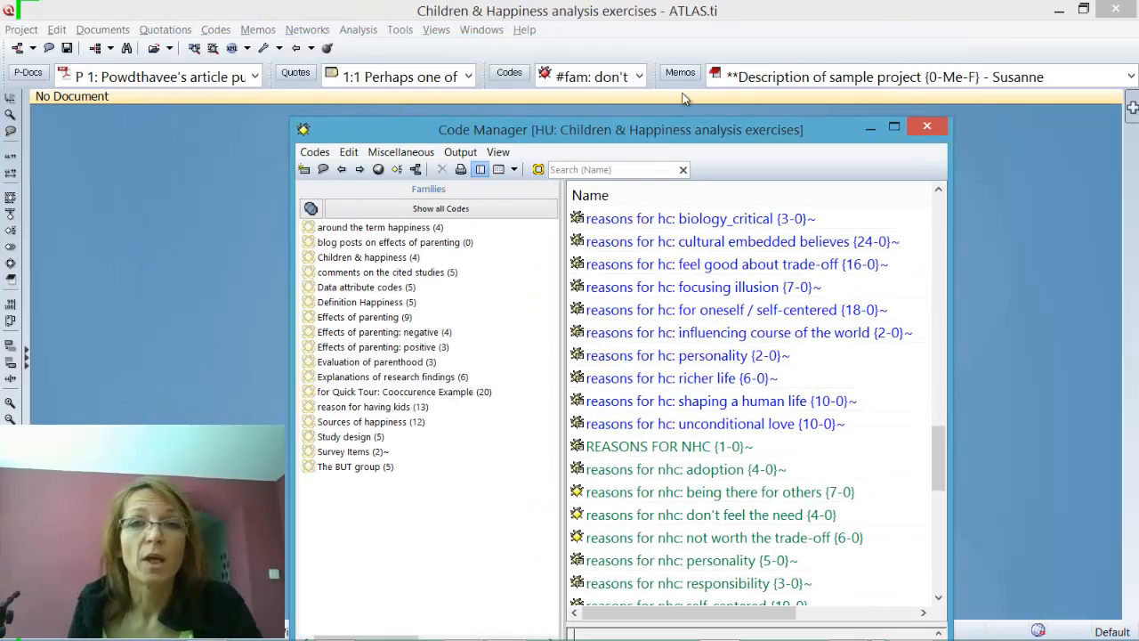
left_click(927, 128)
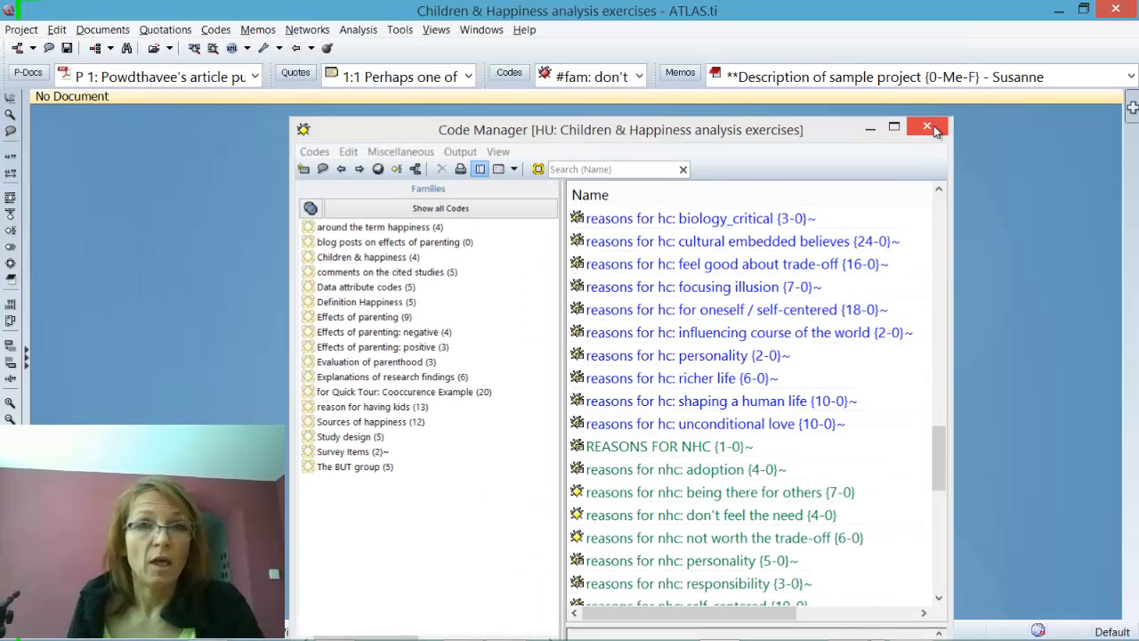
Step: Open the Query Tool and check which other analysis tools are offered
left_click(127, 48)
left_click_drag(308, 25, 564, 92)
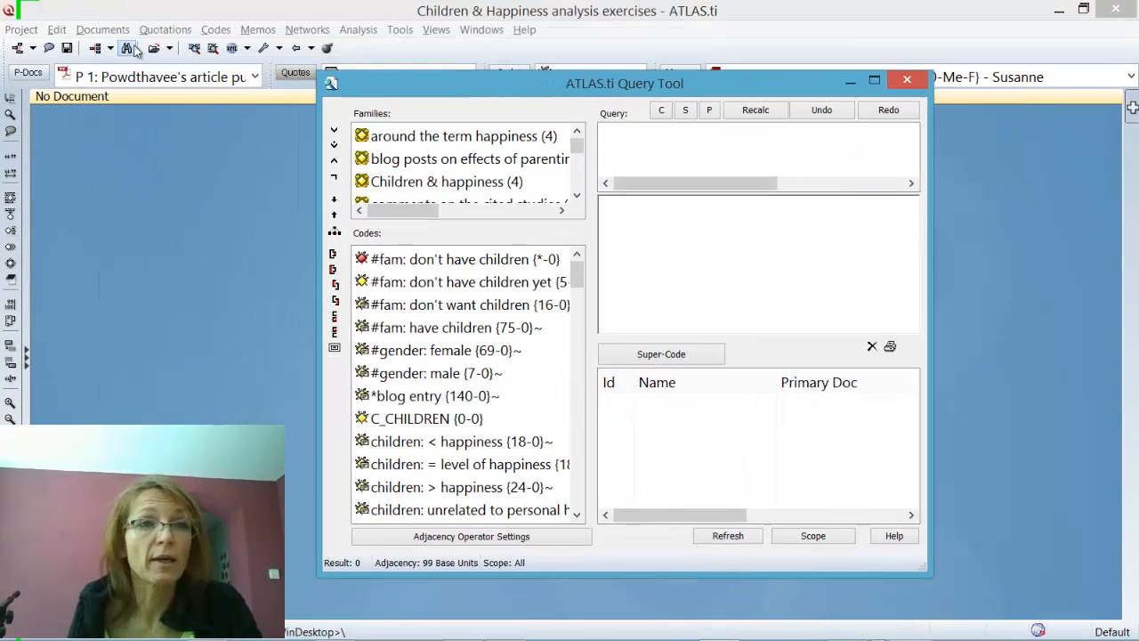
left_click(357, 30)
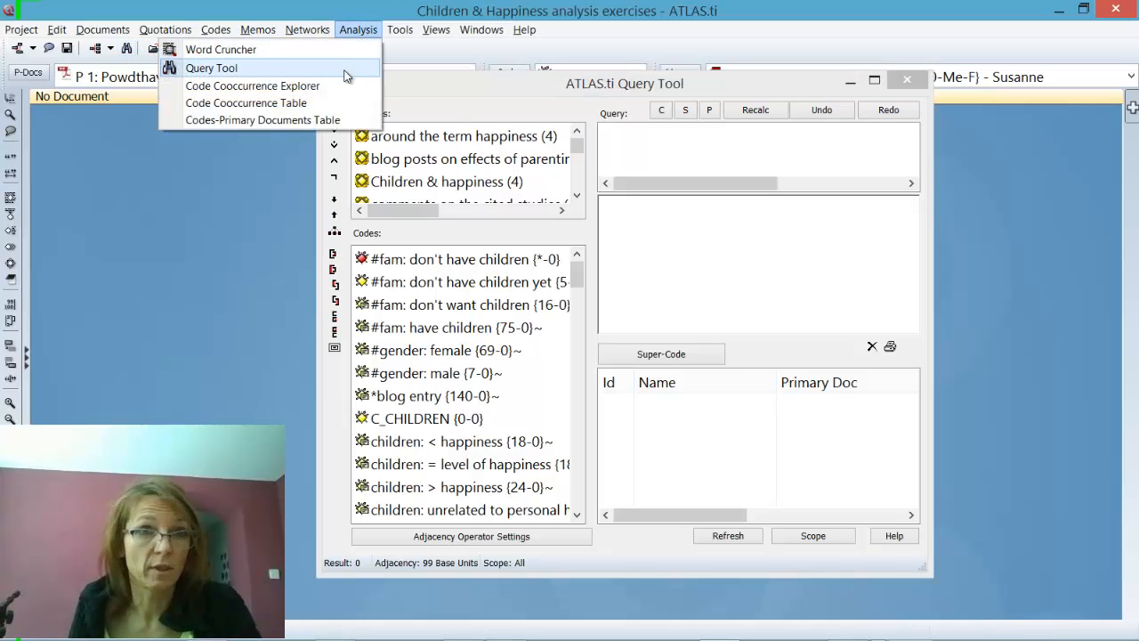
left_click(464, 86)
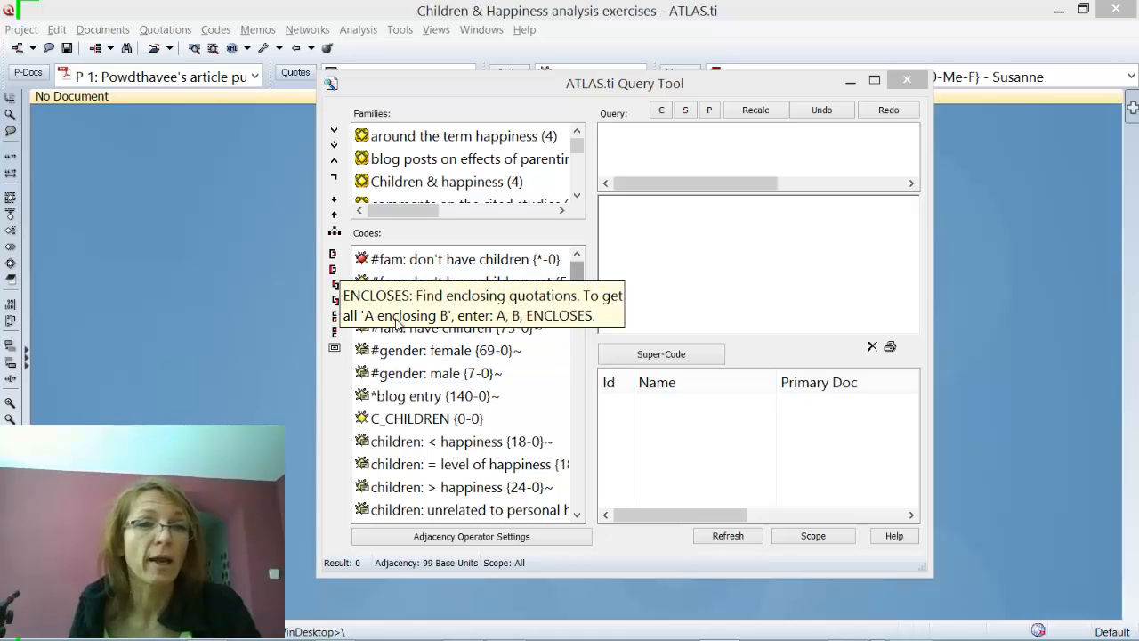
Step: Bring the "def happiness" codes into view in the Query Tool's code list and widen the window
left_click(334, 302)
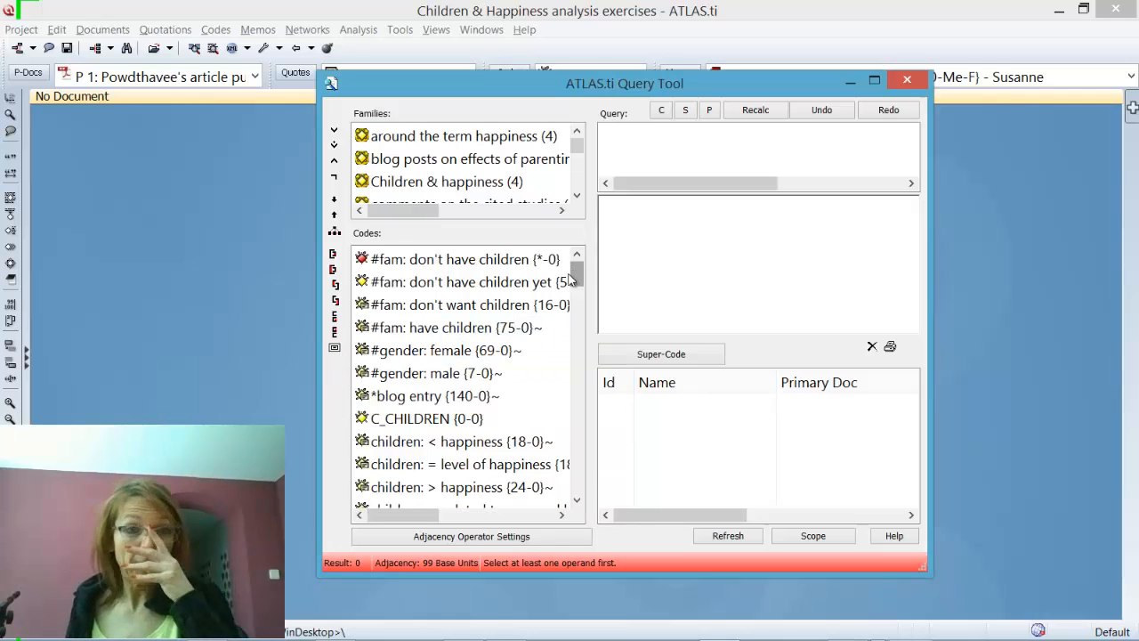
left_click(501, 326)
key("d")
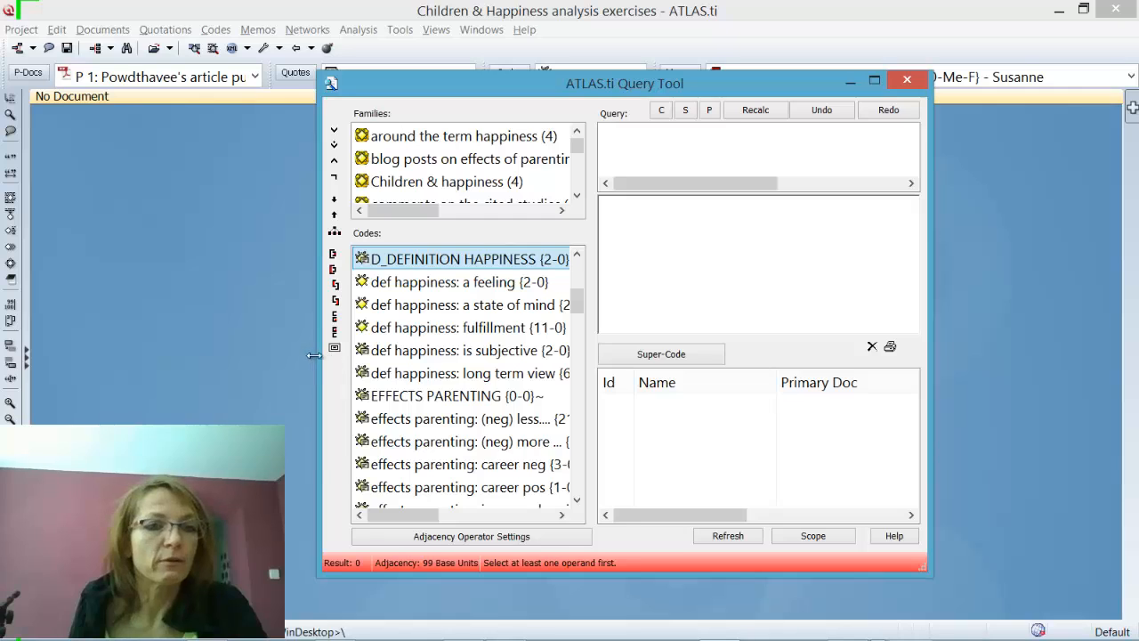
left_click_drag(317, 355, 226, 341)
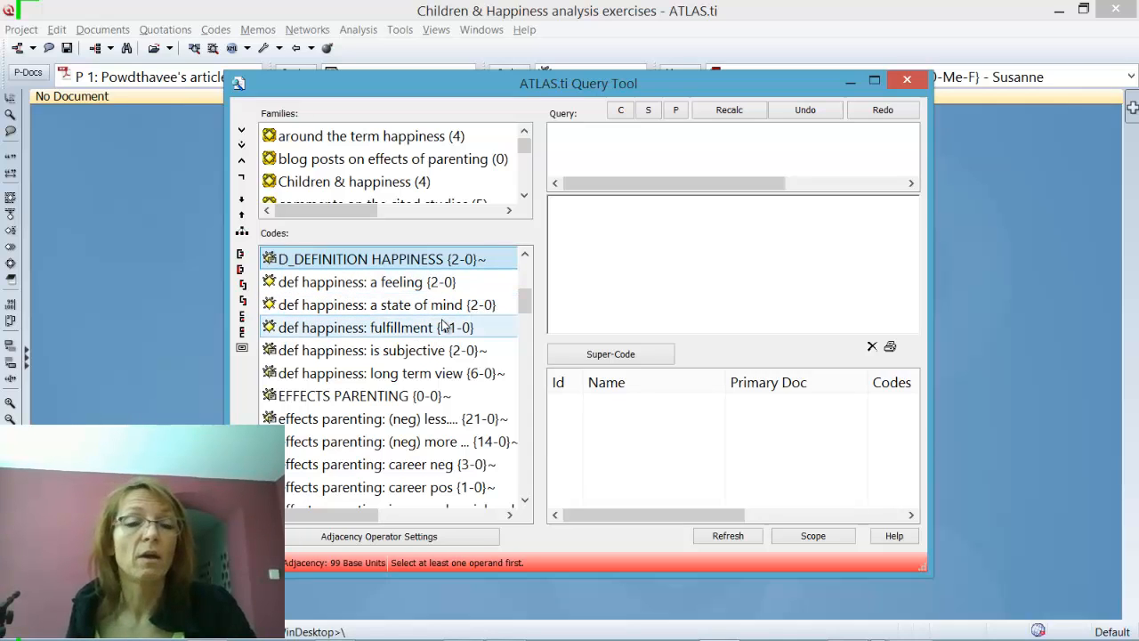
Step: Add the codes "def happiness: a feeling" and "def happiness: a state of mind" to the query, making room for its terms and the result IDs
double_click(368, 283)
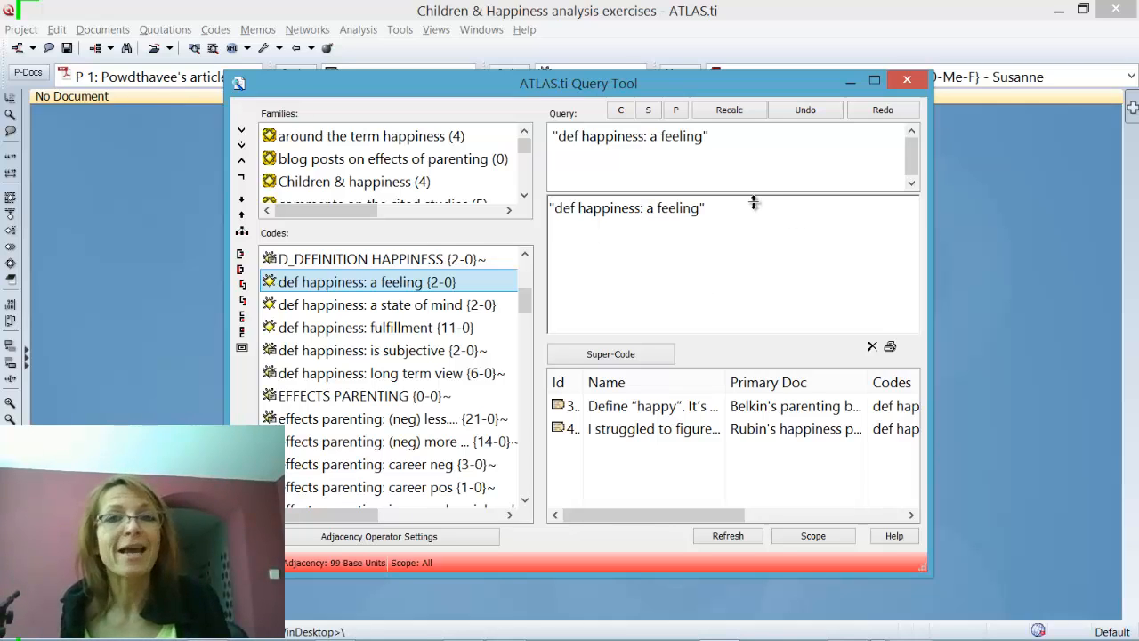
left_click_drag(754, 203, 750, 236)
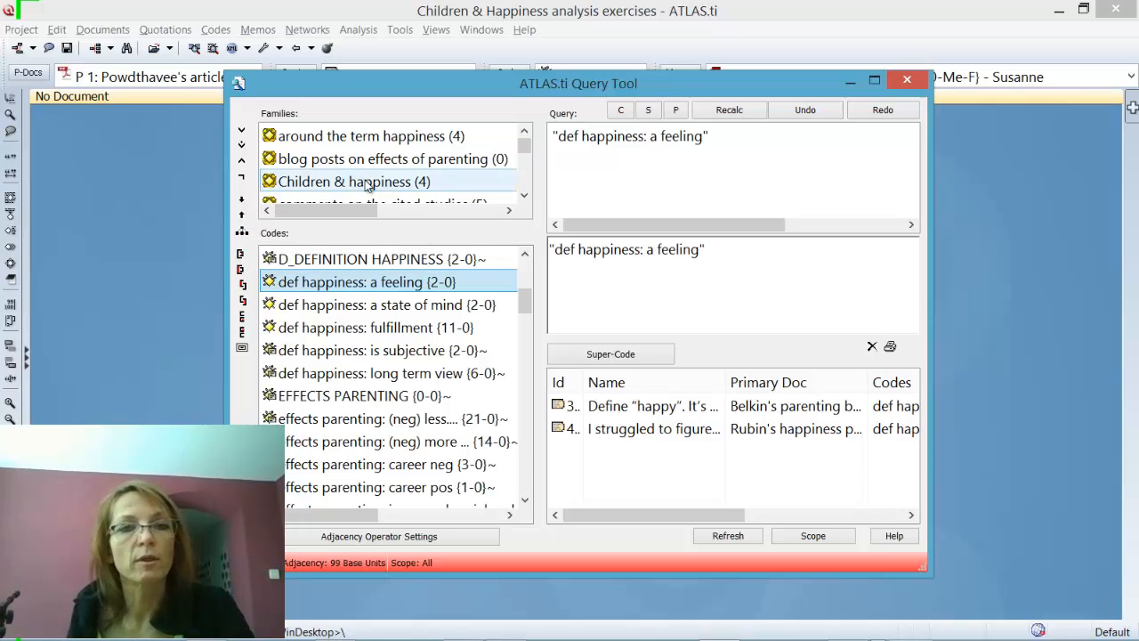
double_click(468, 305)
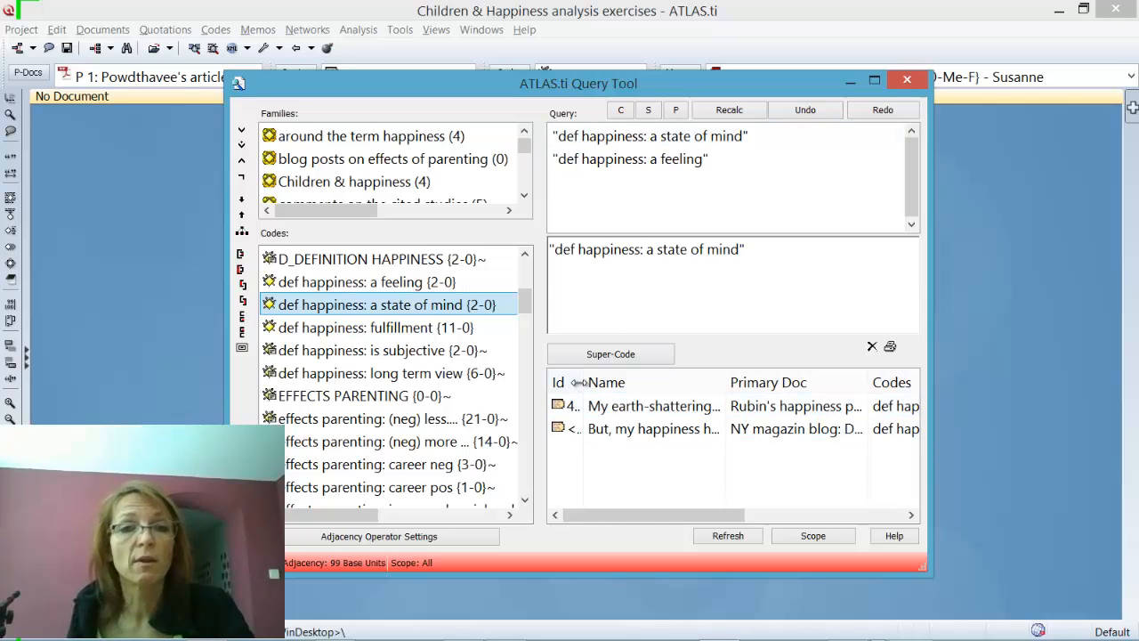
left_click_drag(581, 382, 631, 372)
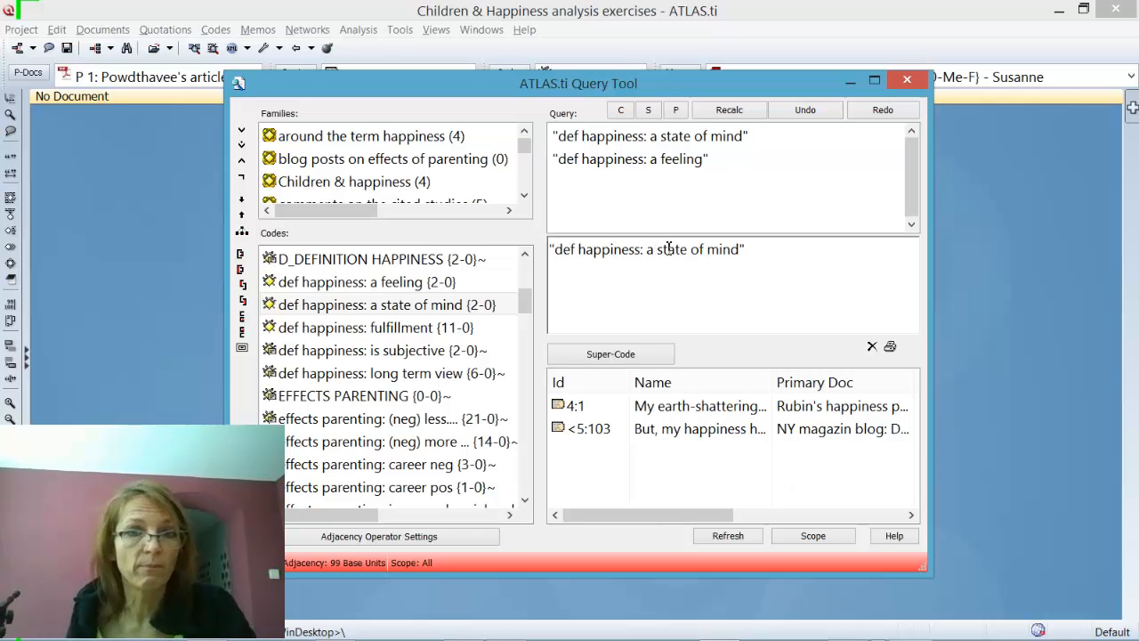
left_click_drag(753, 251, 554, 250)
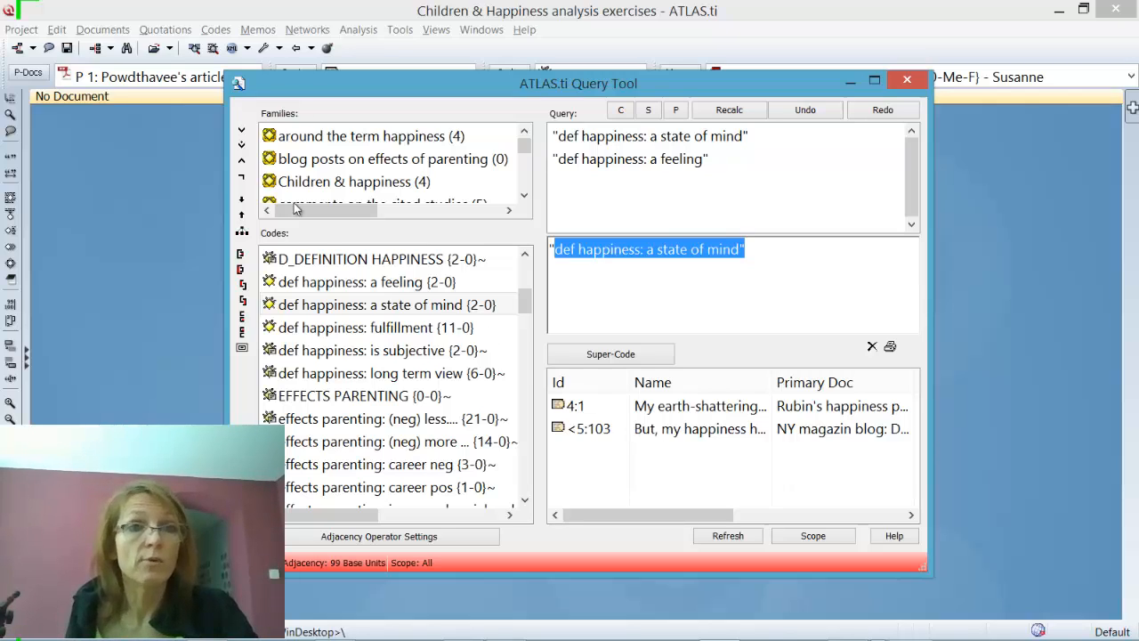
Step: Combine the two query terms with OR and extend the expression by another OR with "def happiness: fulfillment"
left_click(242, 135)
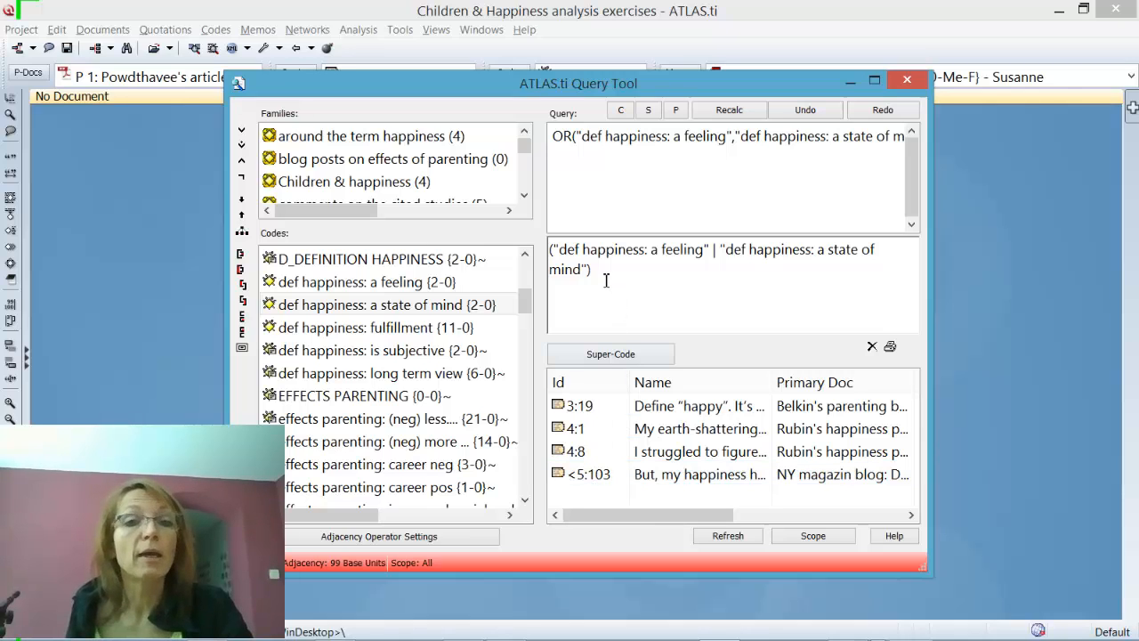
left_click_drag(589, 272, 534, 254)
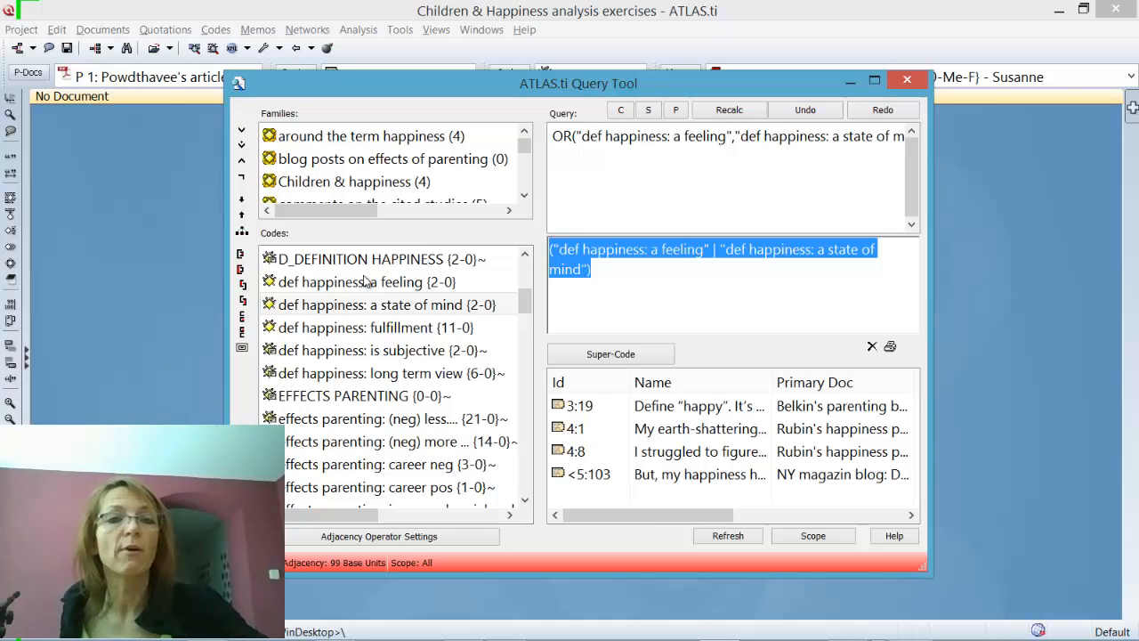
double_click(382, 328)
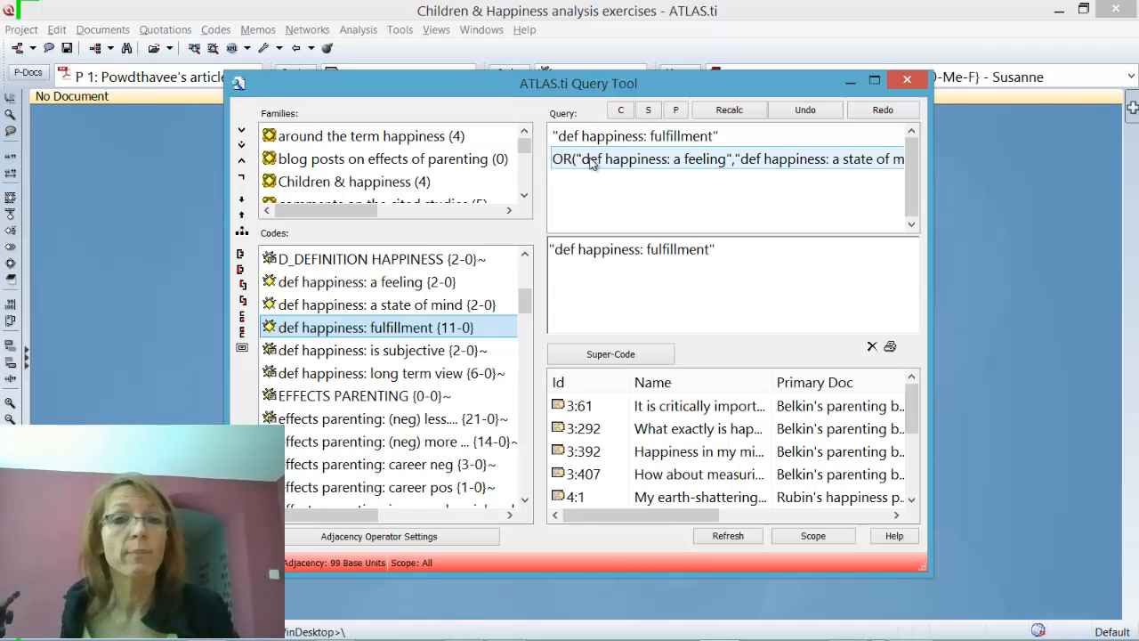
left_click(242, 131)
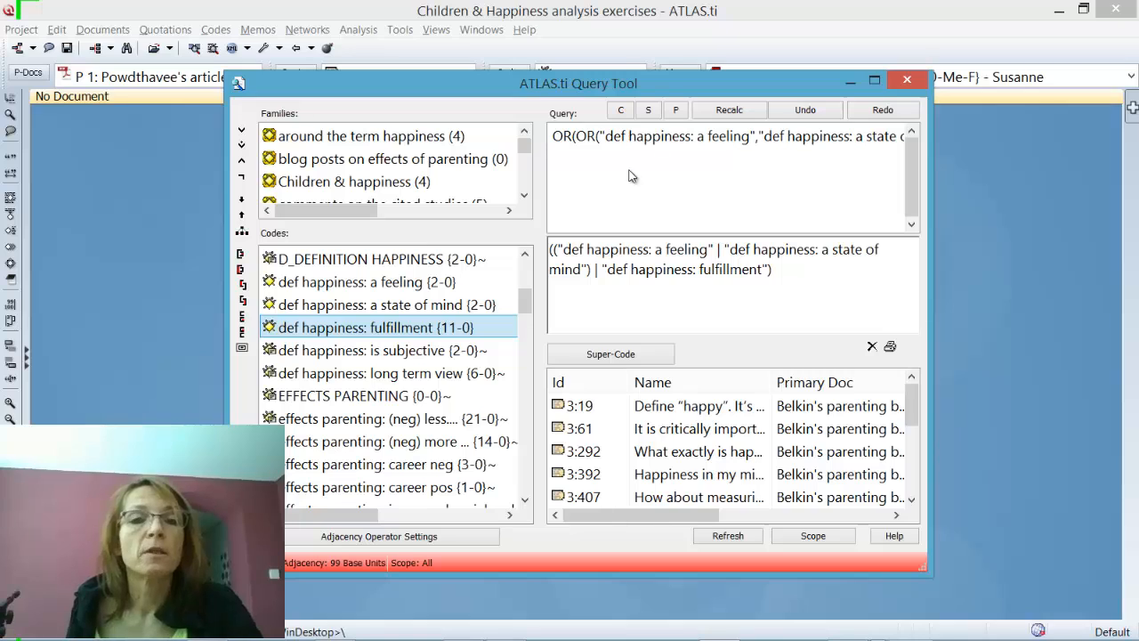
Step: Clear the query and build a new one combining "def happiness: a feeling" AND "def happiness: fulfillment"
left_click(623, 111)
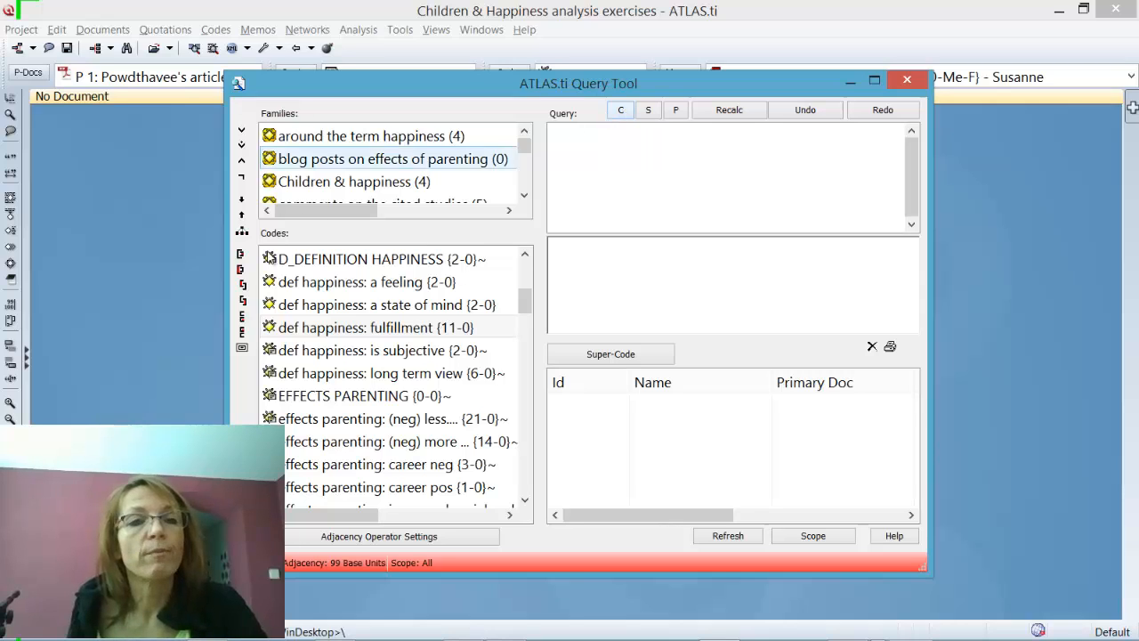
double_click(388, 283)
double_click(381, 327)
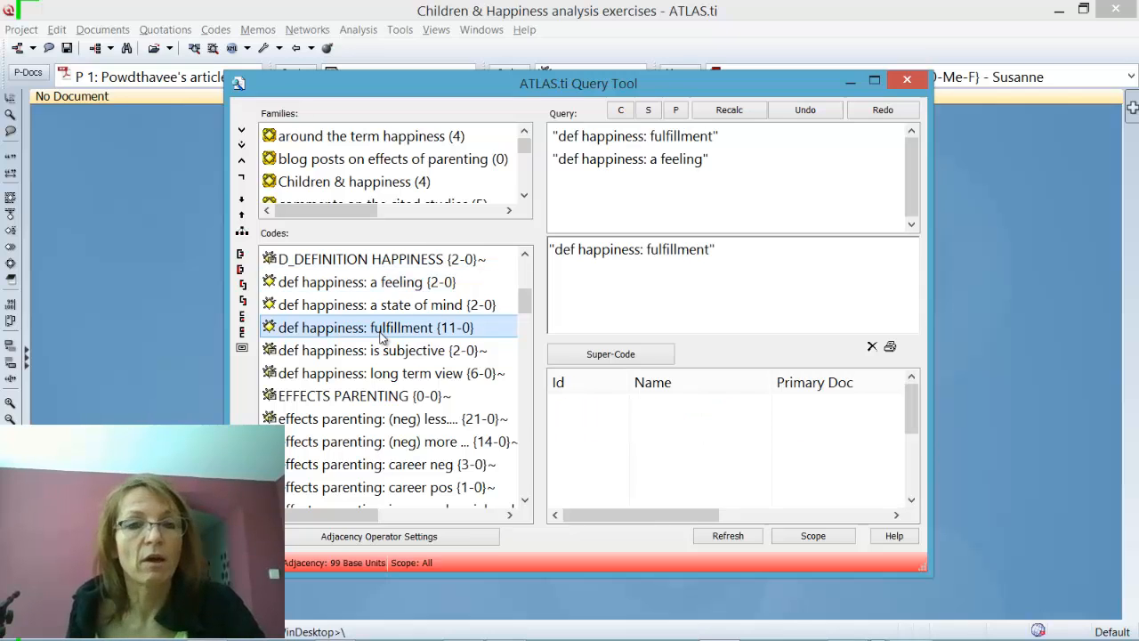
left_click(242, 166)
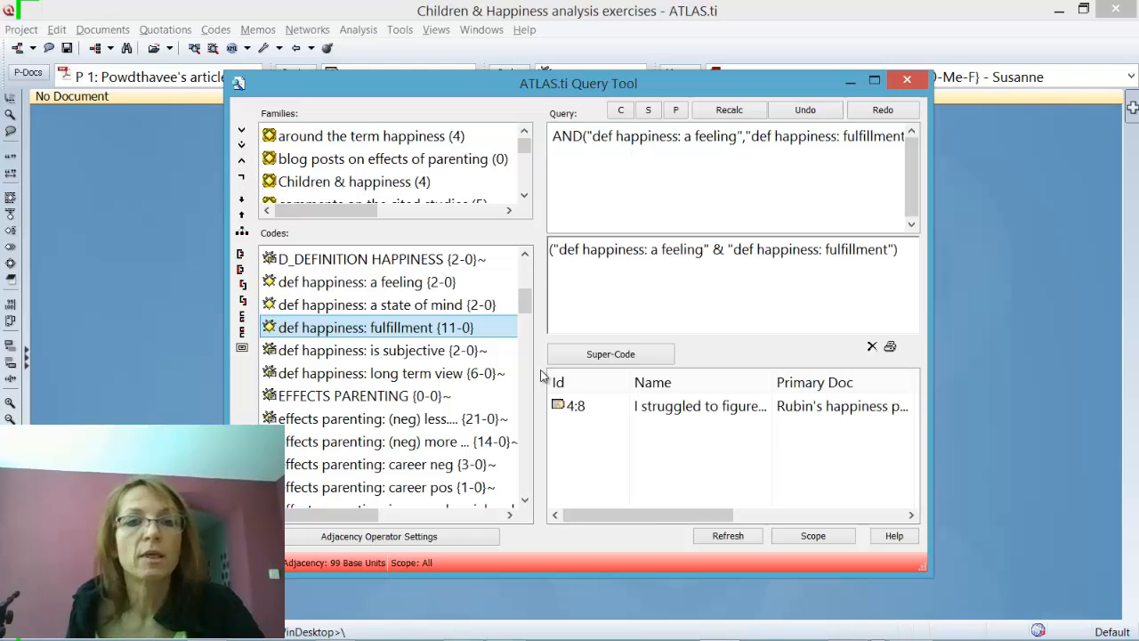
Step: Display the retrieved quotation 4:8 in its document and examine the codes attached to it in the margin
double_click(653, 408)
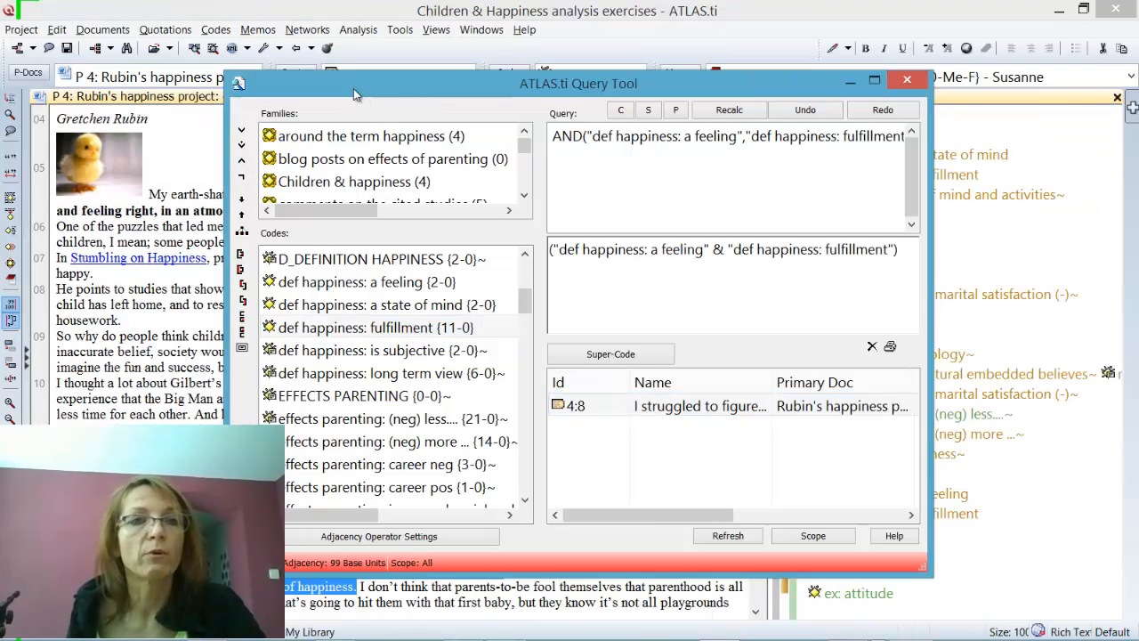
left_click_drag(353, 89, 518, 442)
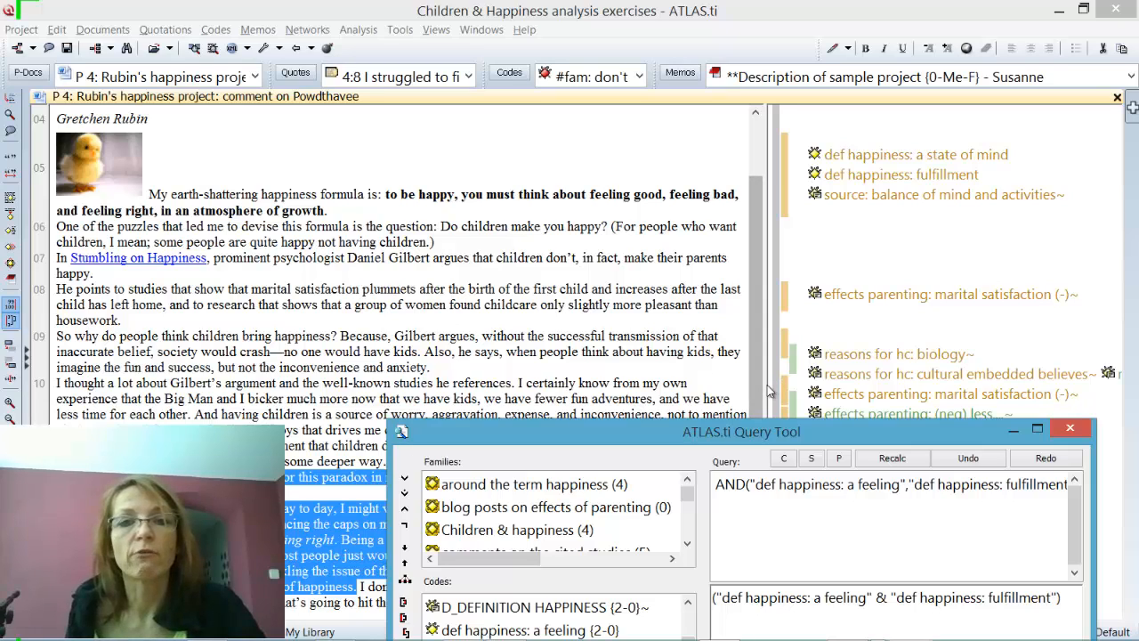
left_click_drag(765, 392, 844, 328)
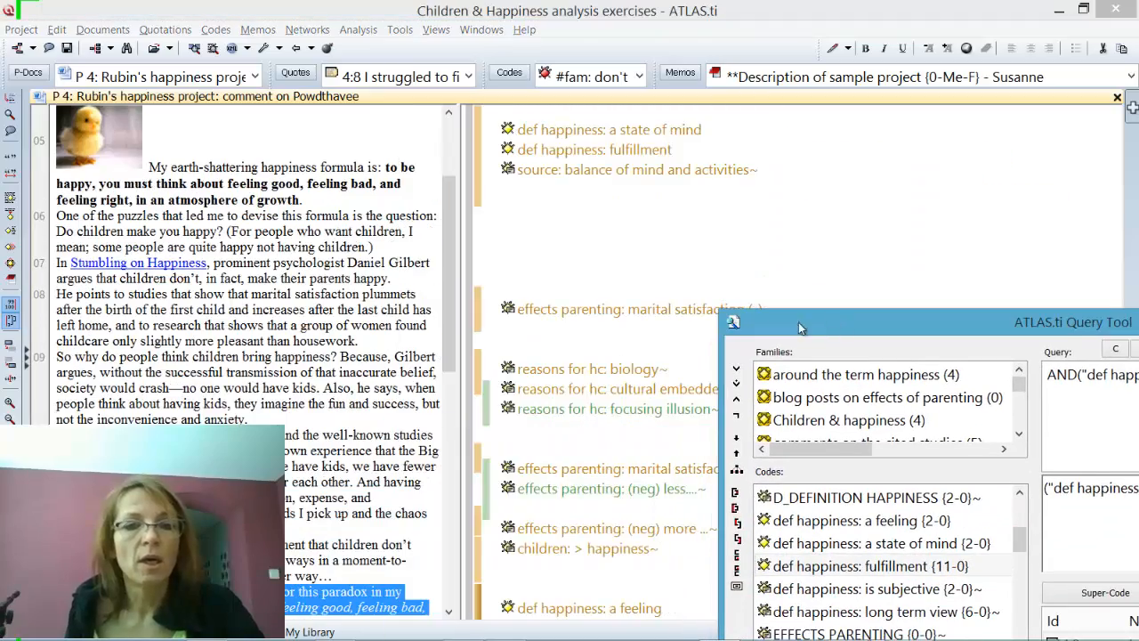
scroll(448, 614, "down", 7)
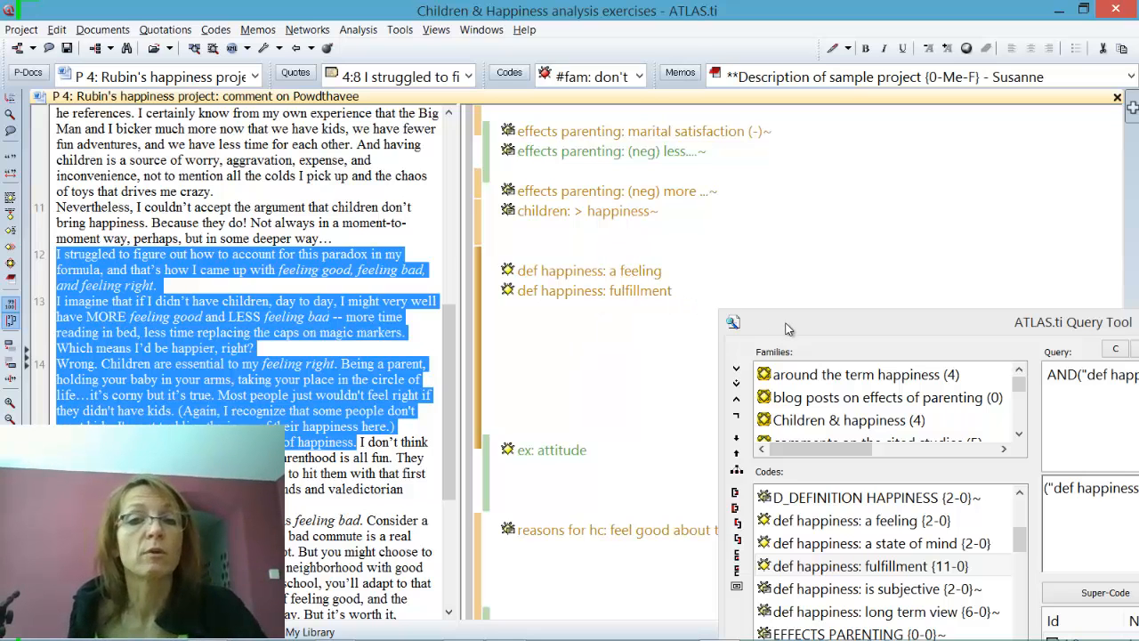
left_click_drag(772, 315, 365, 54)
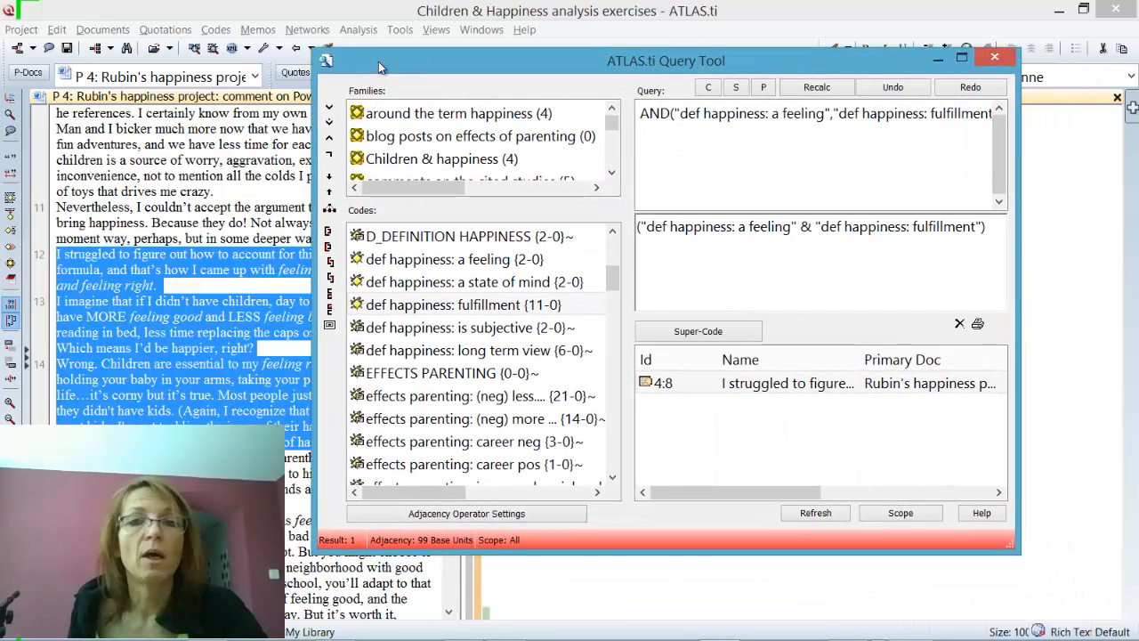
Step: Clear the query and build a new one combining "def happiness: a state of mind" AND "def happiness: fulfillment"
left_click(707, 87)
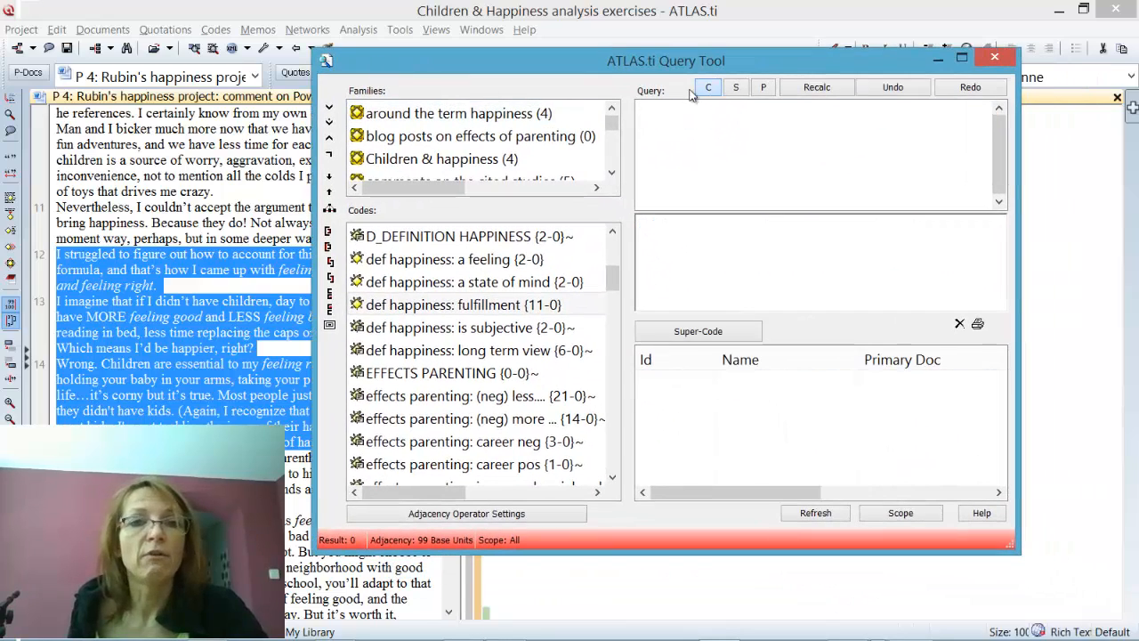
double_click(495, 282)
double_click(495, 305)
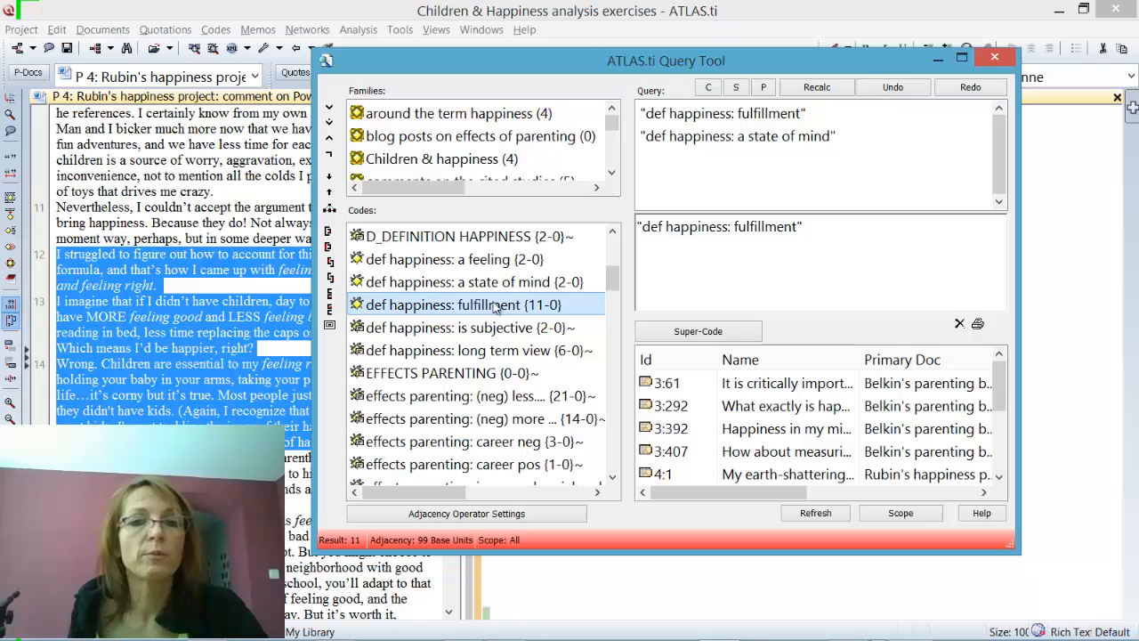
left_click(329, 139)
Step: Display the retrieved quotation 4:1 in its document and check which codes are attached to it in the margin
double_click(752, 383)
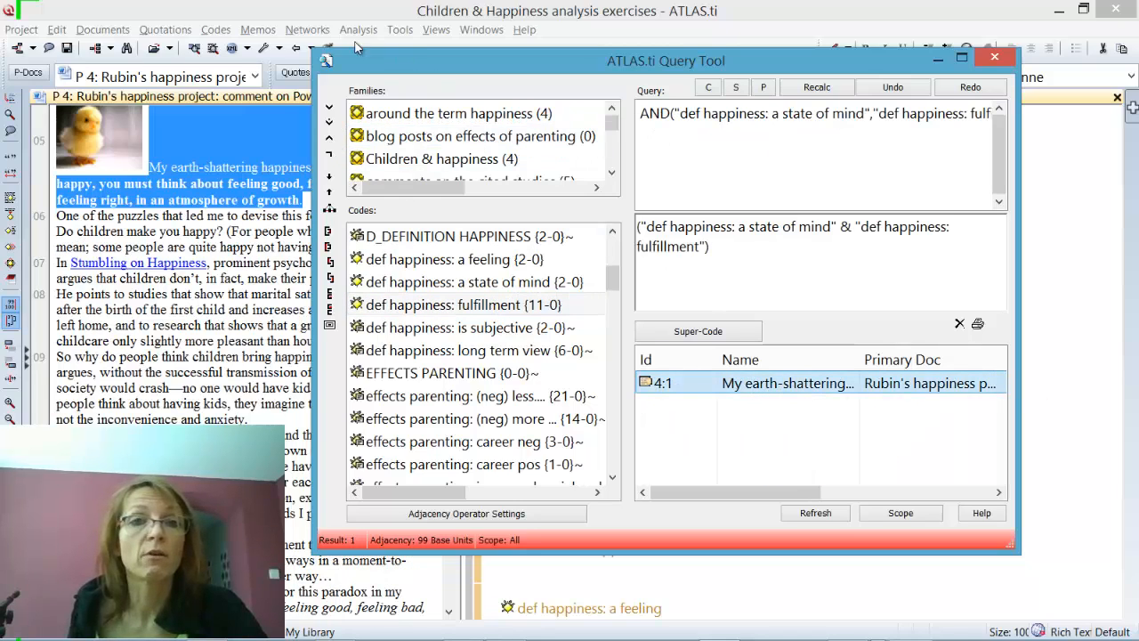
left_click_drag(395, 62, 449, 305)
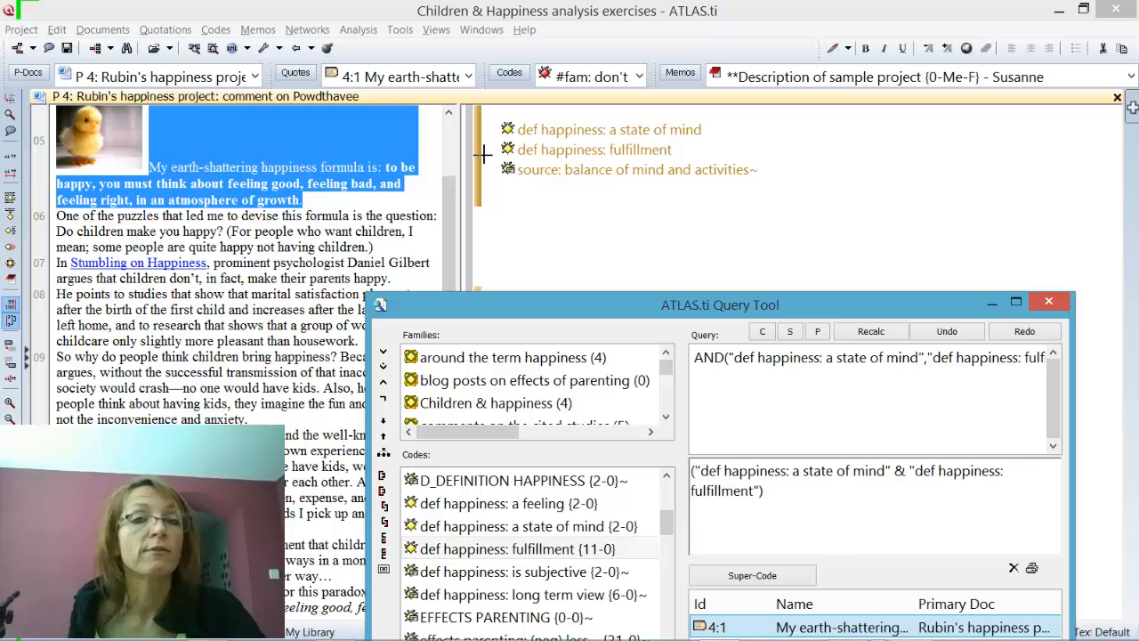
left_click_drag(553, 316, 453, 79)
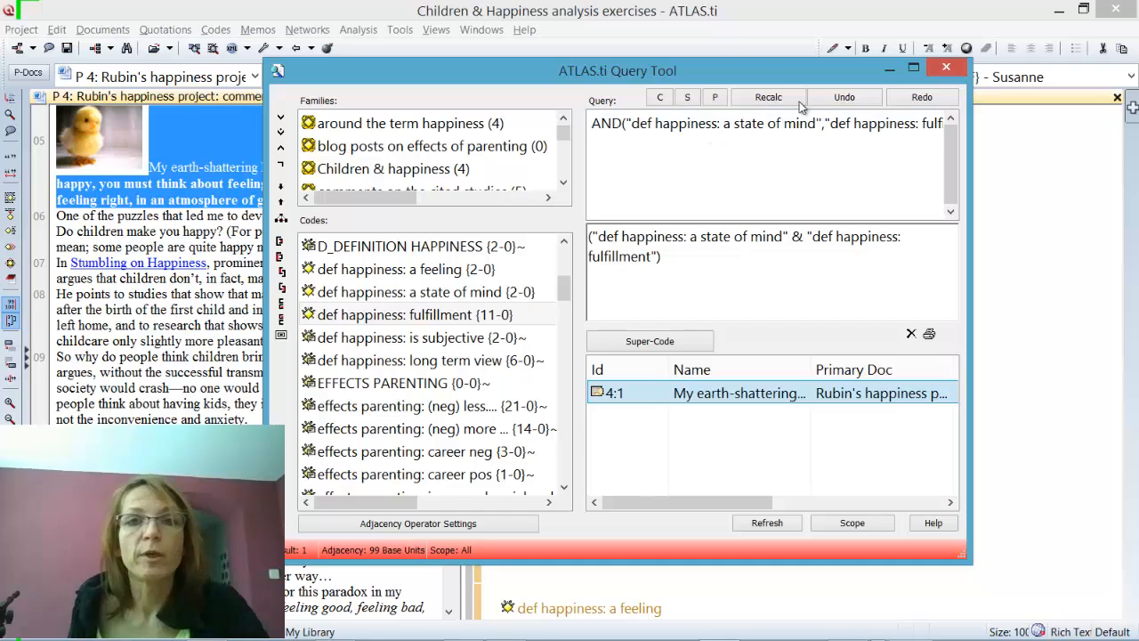
Step: Empty the query and add "def happiness: a feeling", "def happiness: a state of mind" and "def happiness: fulfillment" as separate terms
left_click(844, 99)
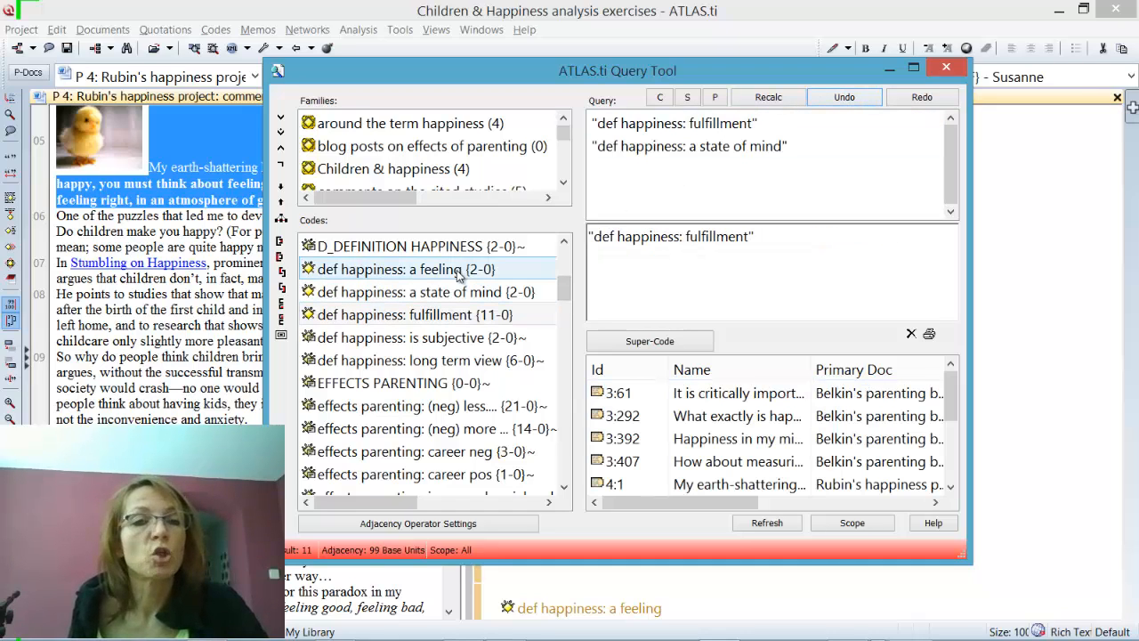
left_click(660, 99)
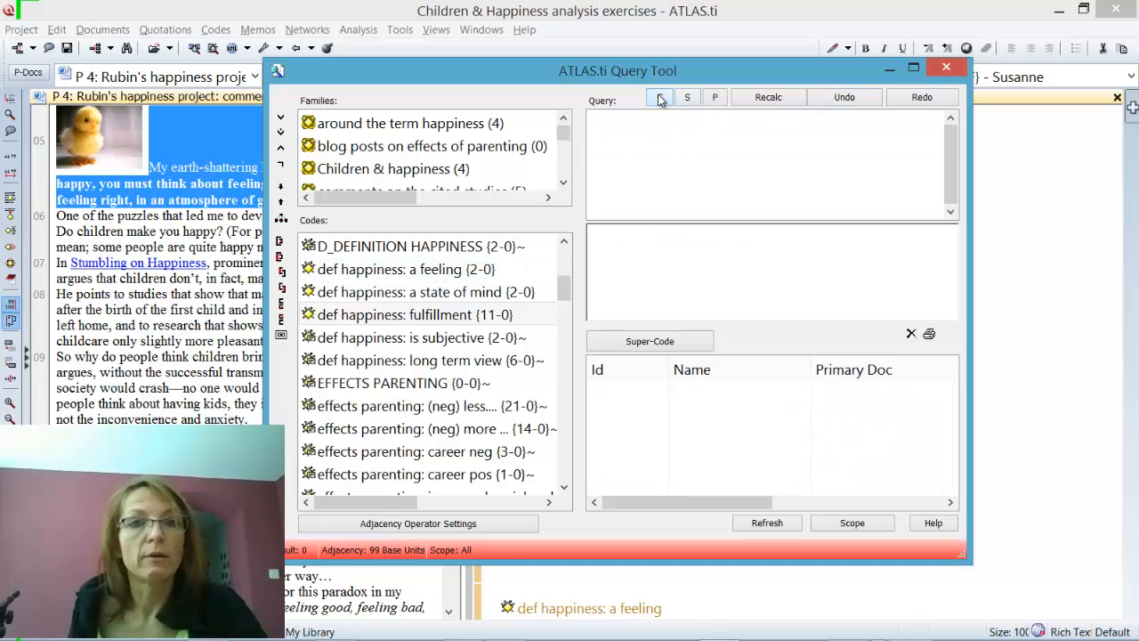
left_click_drag(571, 68, 537, 45)
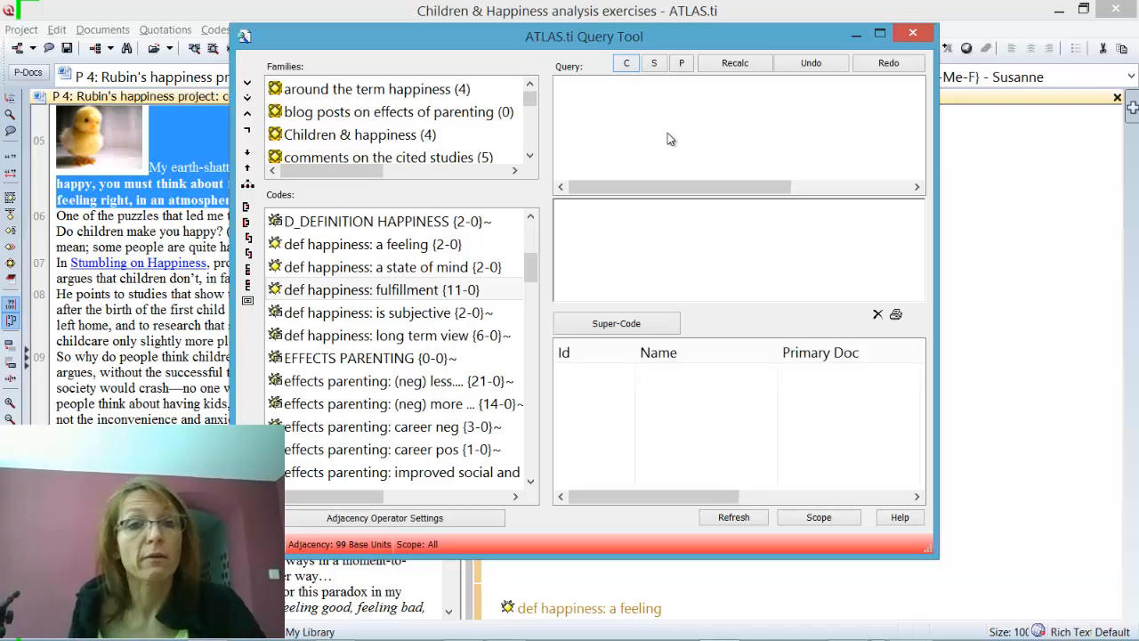
double_click(402, 246)
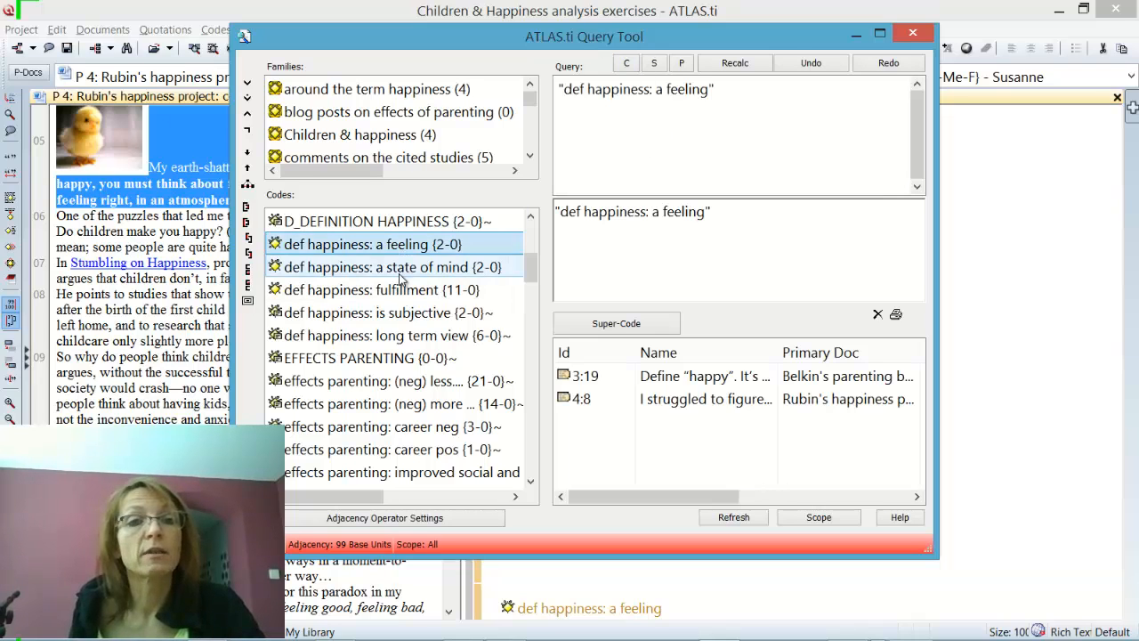
double_click(398, 270)
double_click(391, 291)
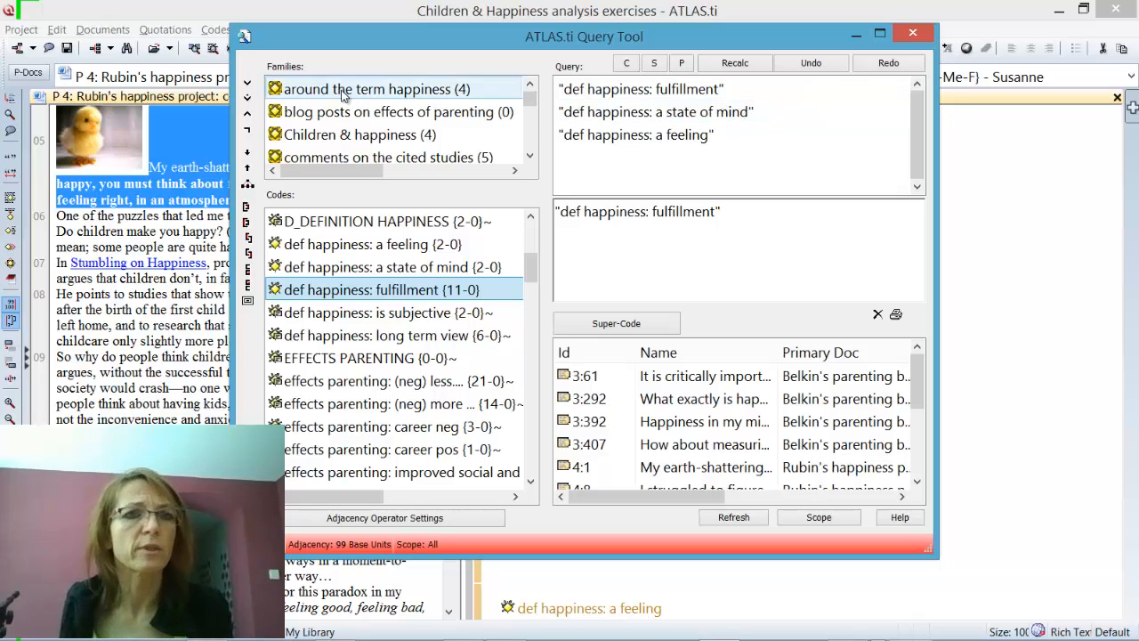
Step: Combine all three query terms with OR and highlight the complete resulting expression for review
left_click(250, 86)
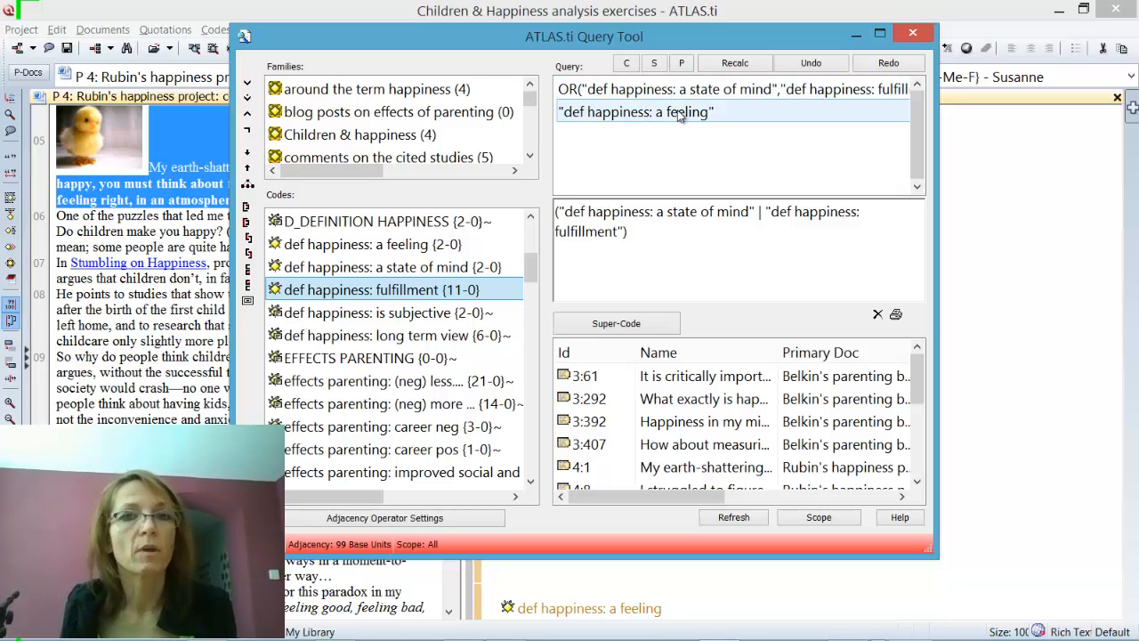
left_click(248, 84)
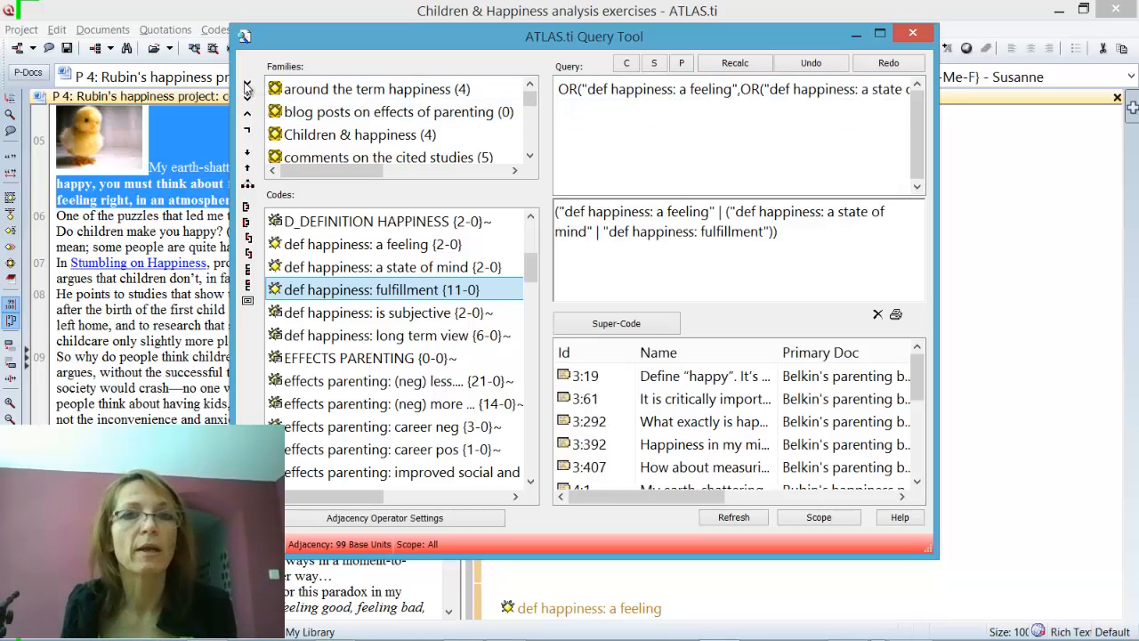
left_click_drag(813, 234, 541, 213)
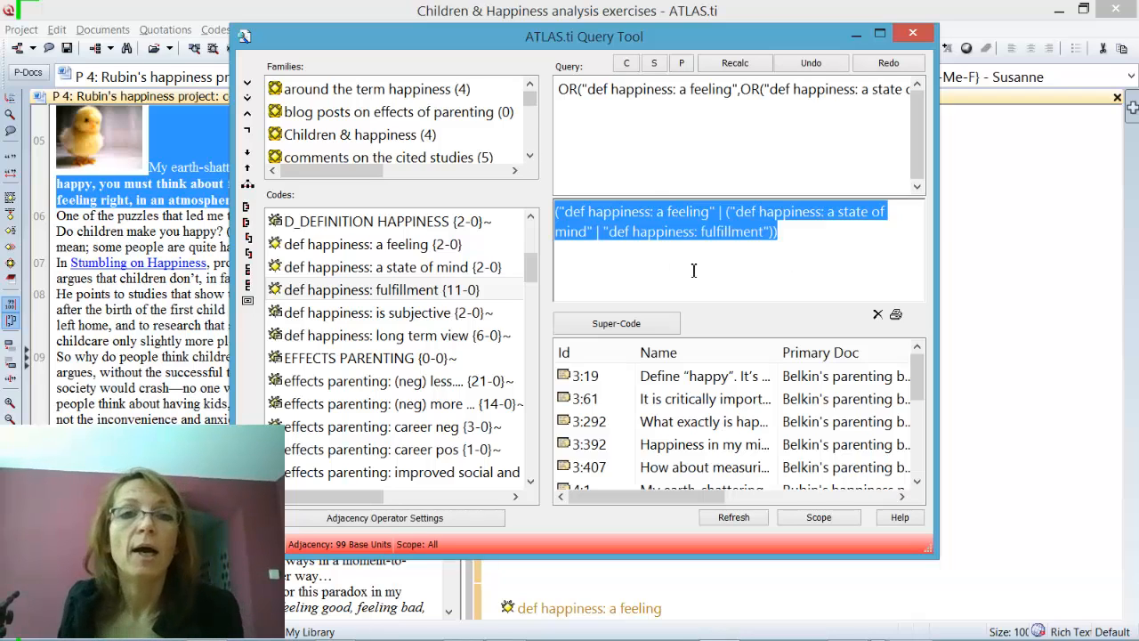
left_click(667, 260)
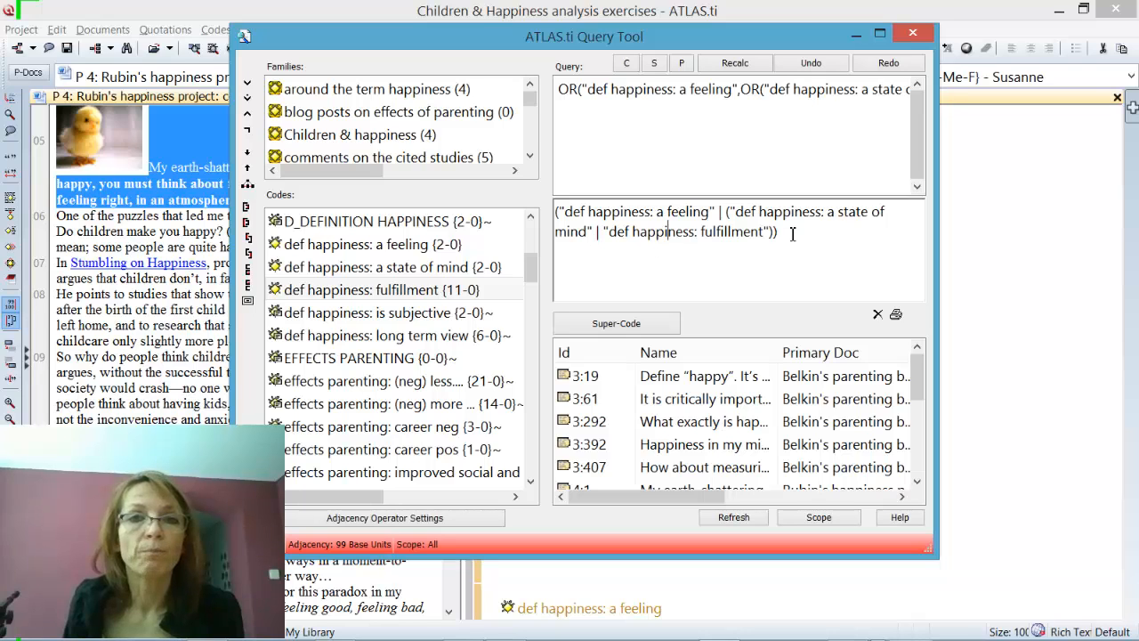
left_click_drag(792, 232, 555, 212)
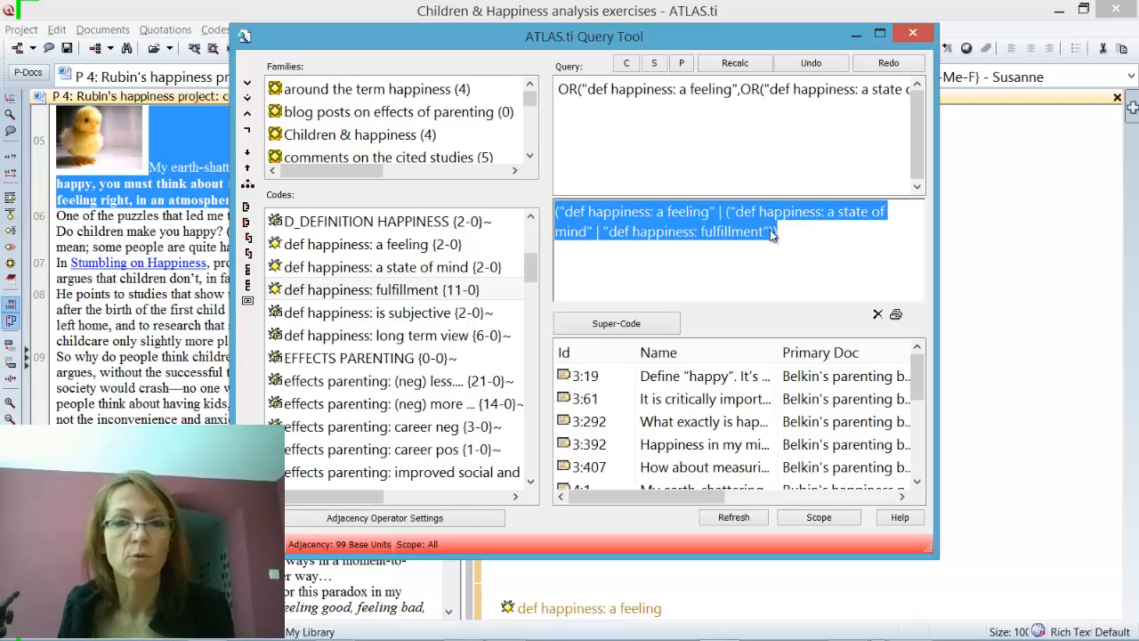
Step: View the retrieved quotations 3:19, 3:61, 3:292, 3:392, 3:407 and 4:1 in the context of their documents
double_click(743, 377)
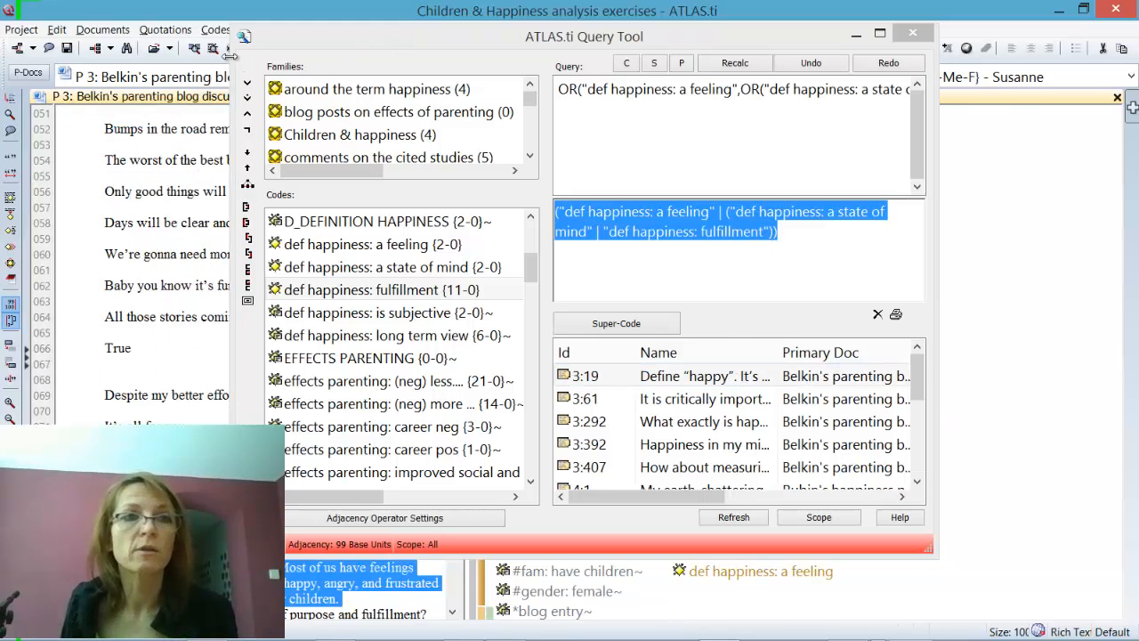
left_click_drag(231, 59, 490, 59)
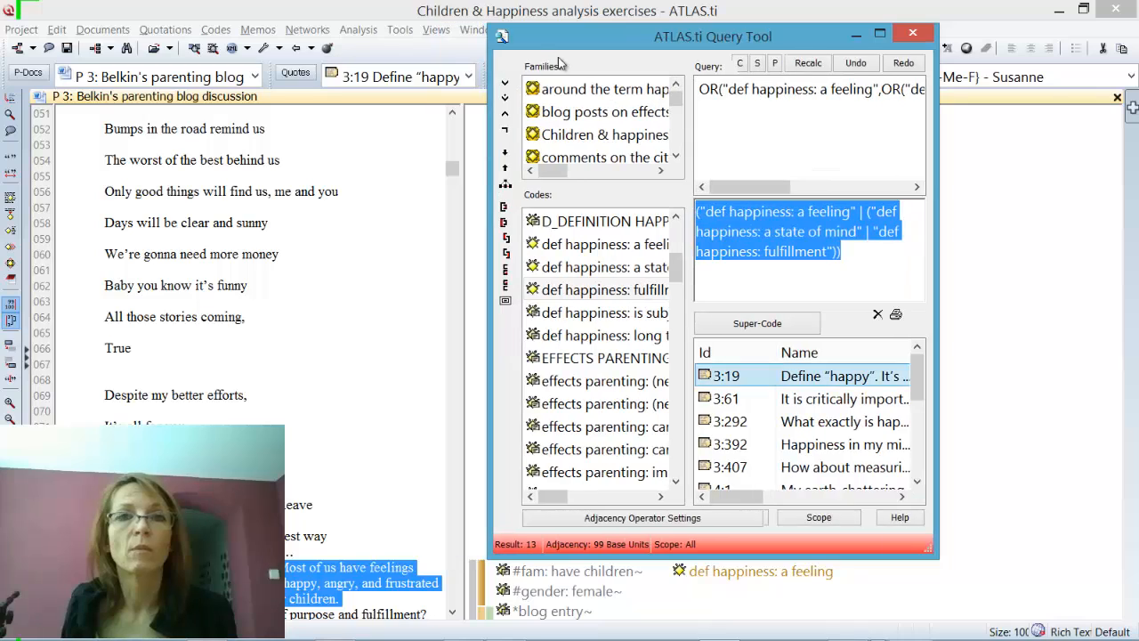
left_click_drag(582, 38, 709, 51)
double_click(914, 406)
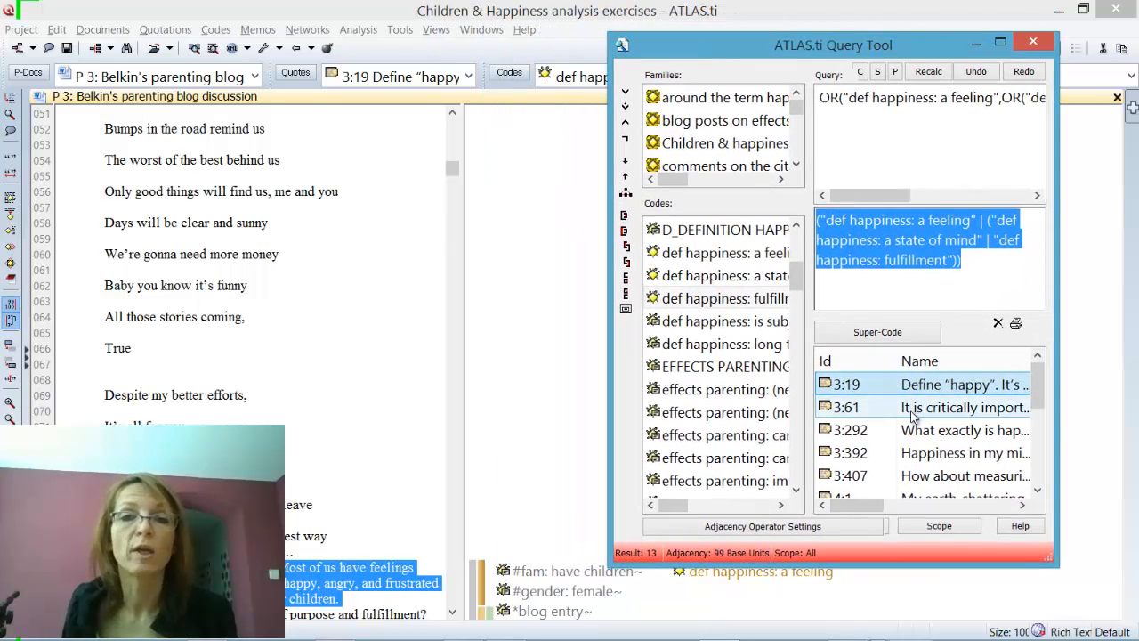
double_click(929, 436)
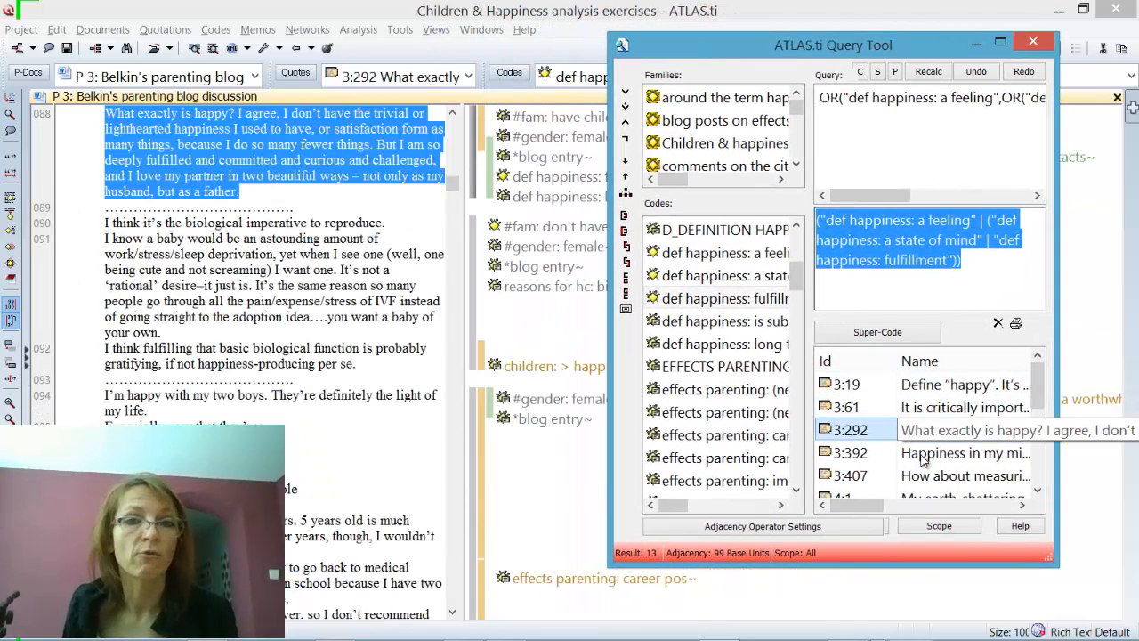
double_click(914, 454)
double_click(916, 476)
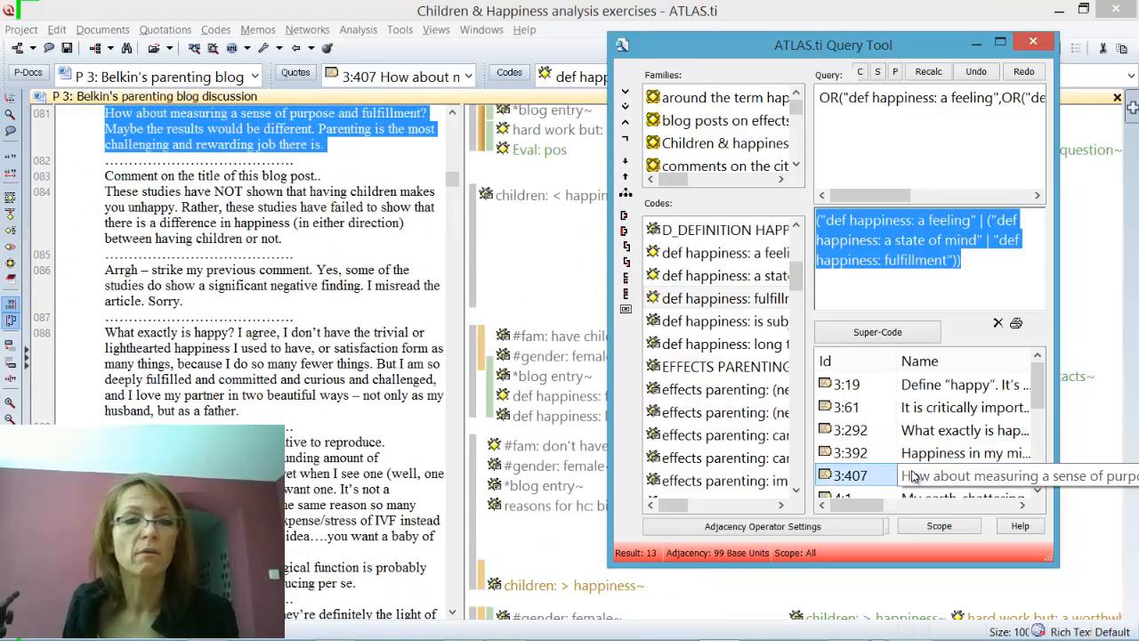
scroll(910, 498, "down", 1)
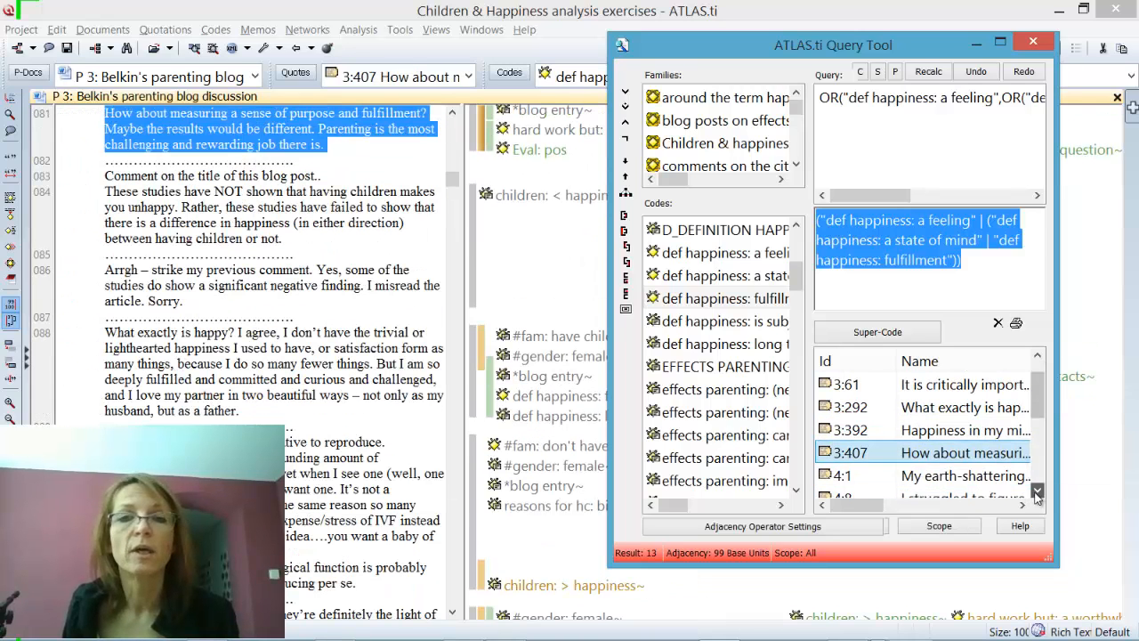
double_click(931, 477)
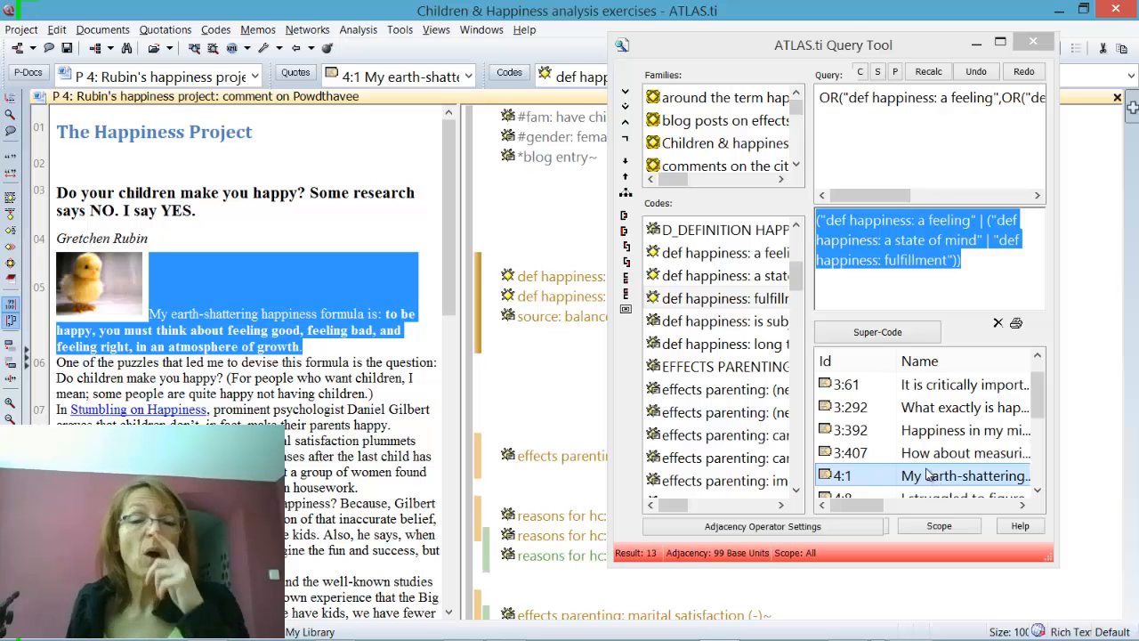
left_click_drag(613, 339, 321, 339)
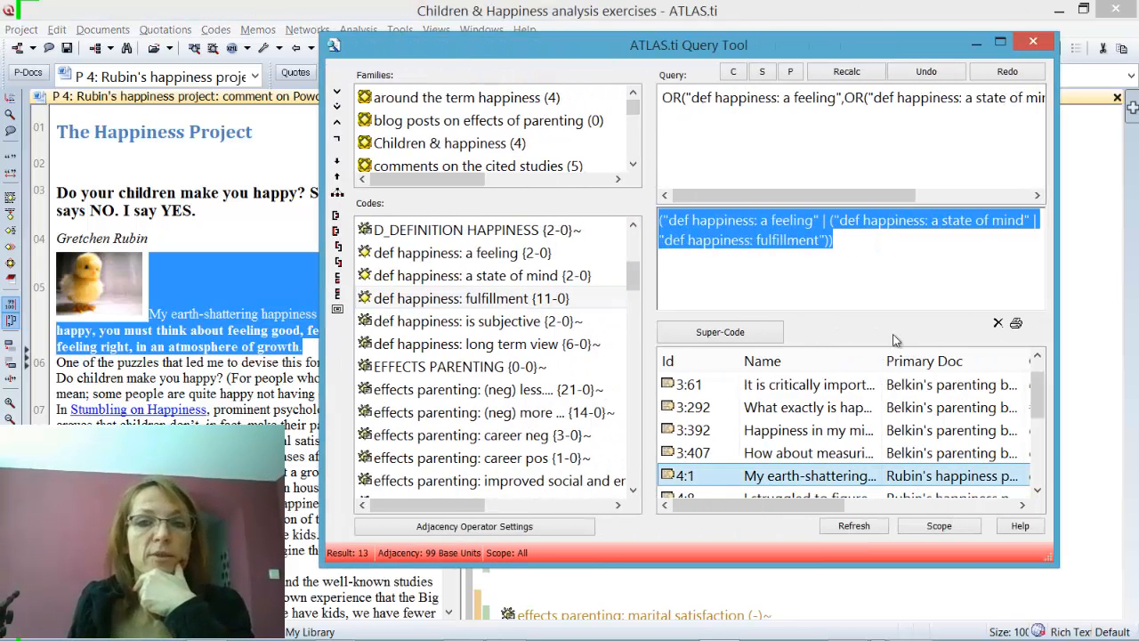
Step: Review the report output options and look through the full list of retrieved quotations, including 3:292 and 5:103
left_click(1017, 324)
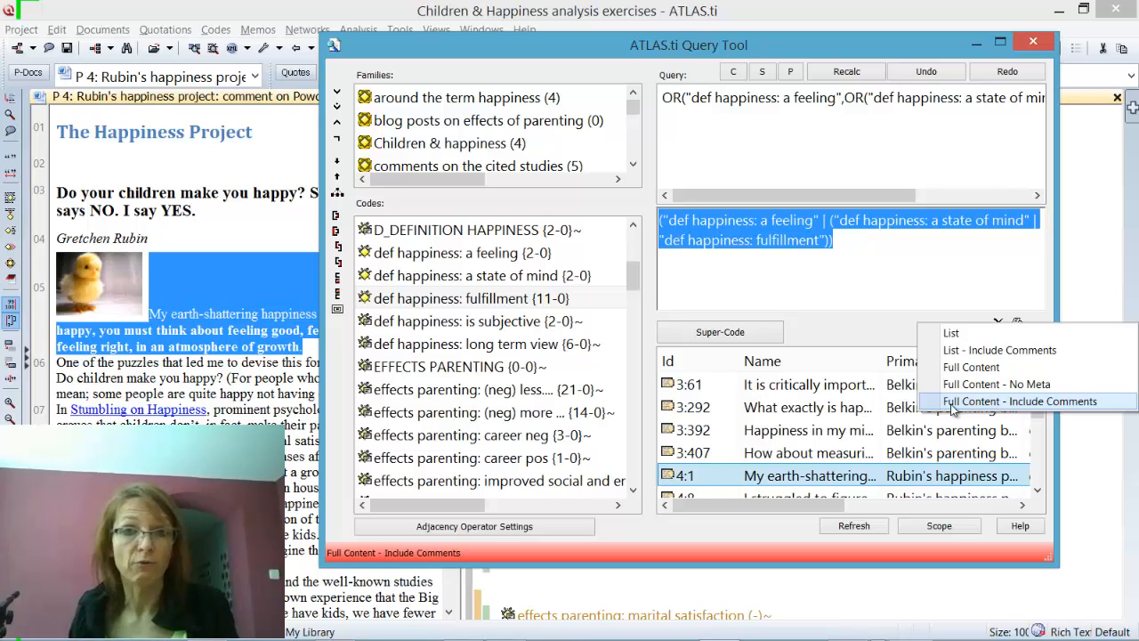
left_click(831, 407)
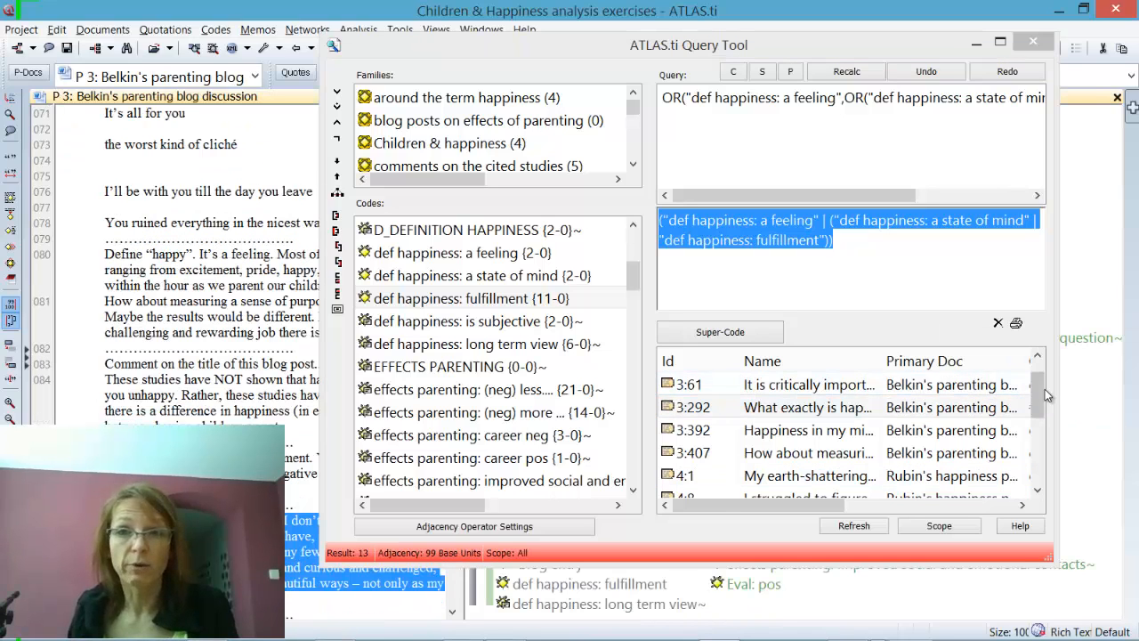
left_click_drag(1043, 389, 1040, 457)
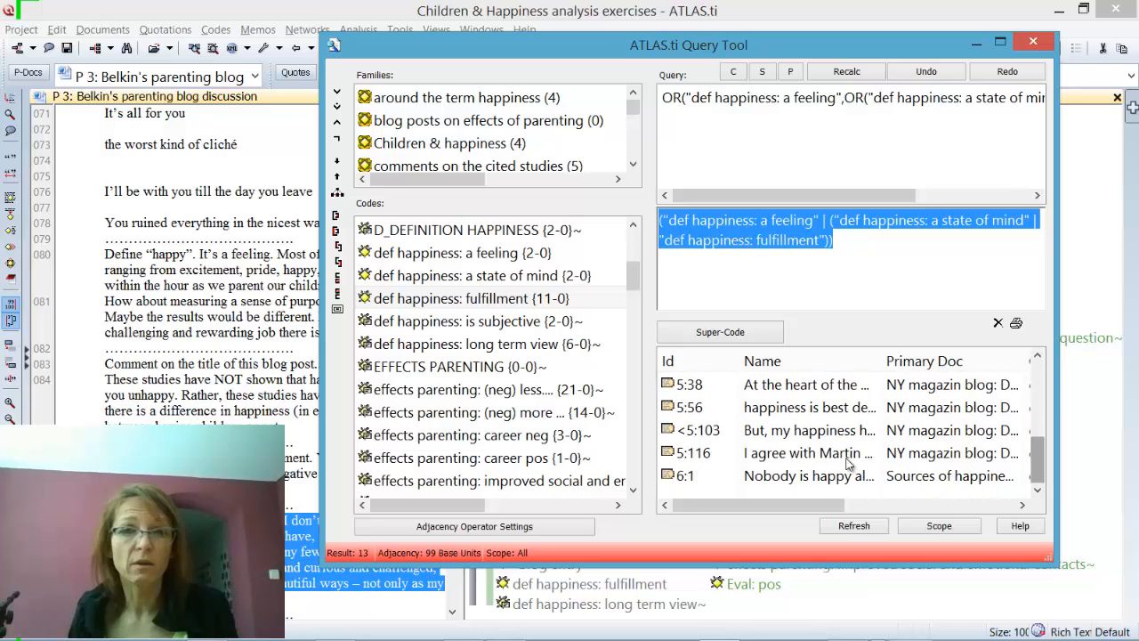
left_click(693, 429)
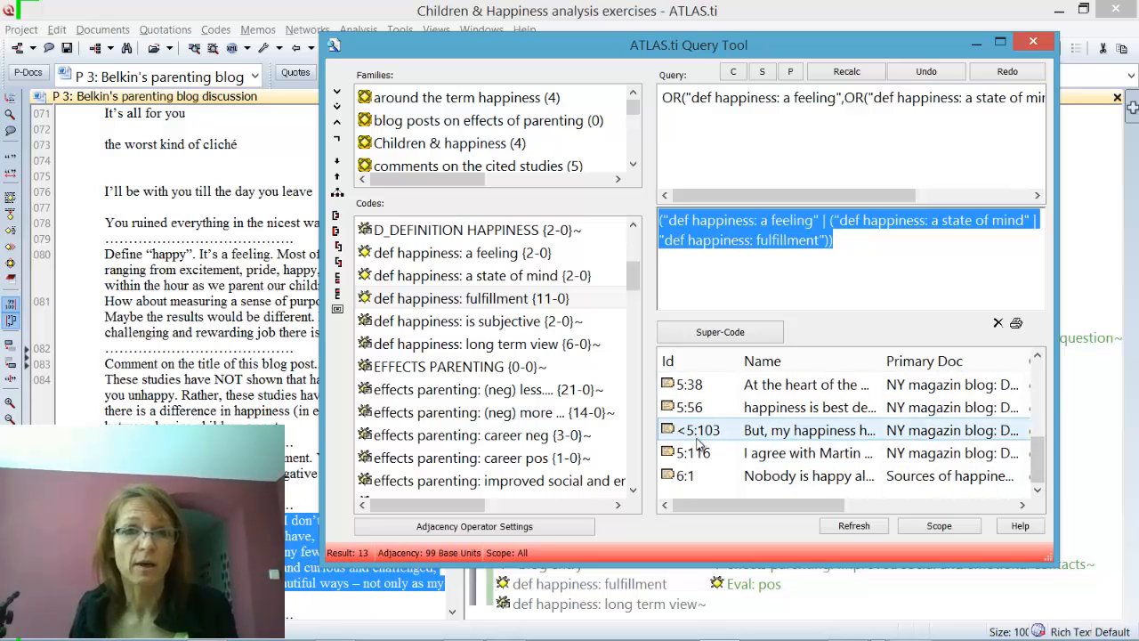
left_click_drag(1036, 458, 1038, 383)
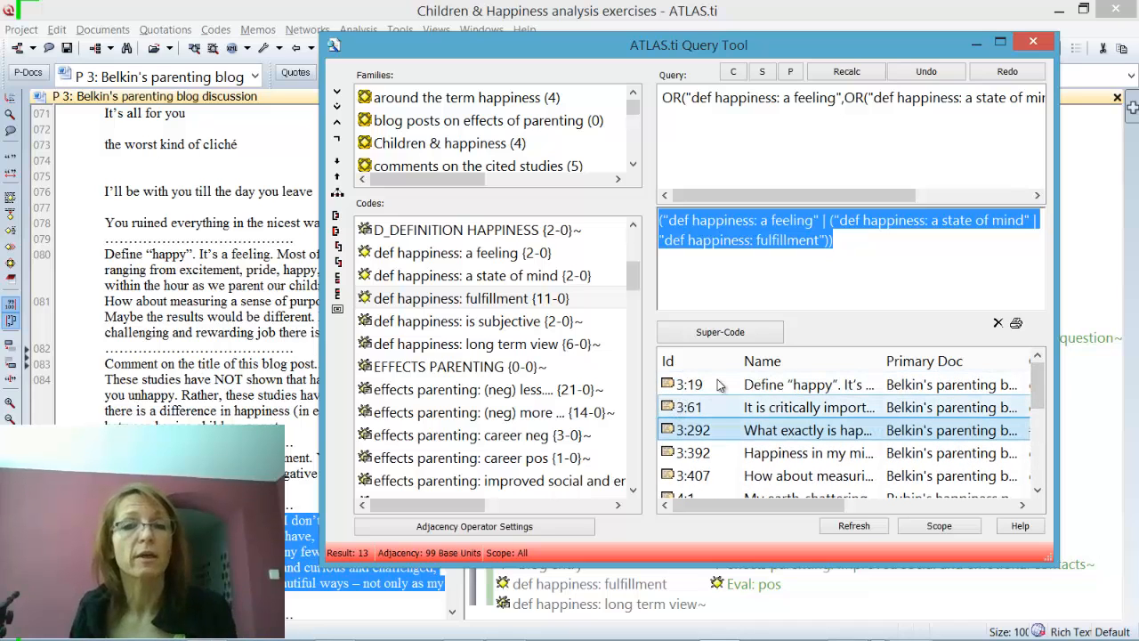
Step: Create a Full Content report of the query results and send the output to the Editor
left_click(1017, 325)
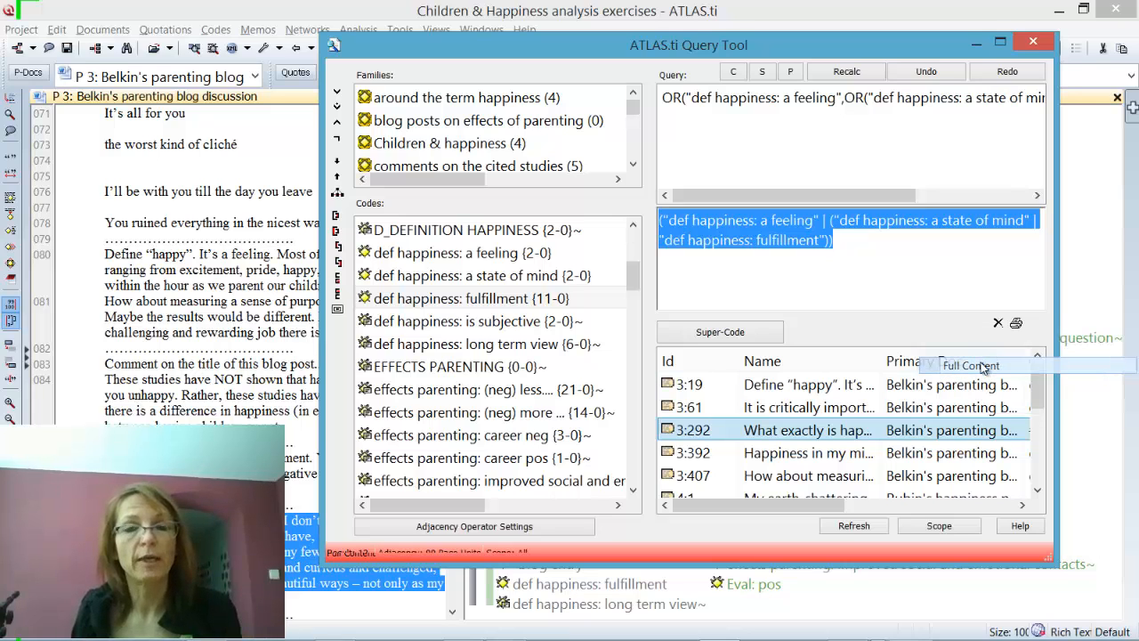
left_click(971, 366)
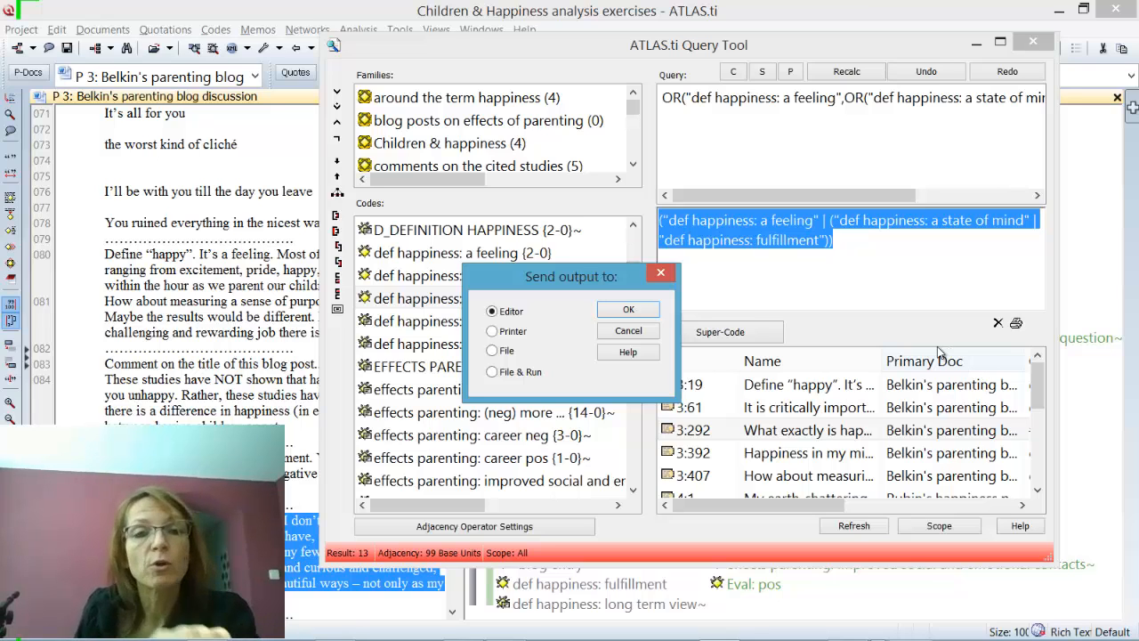
left_click(627, 311)
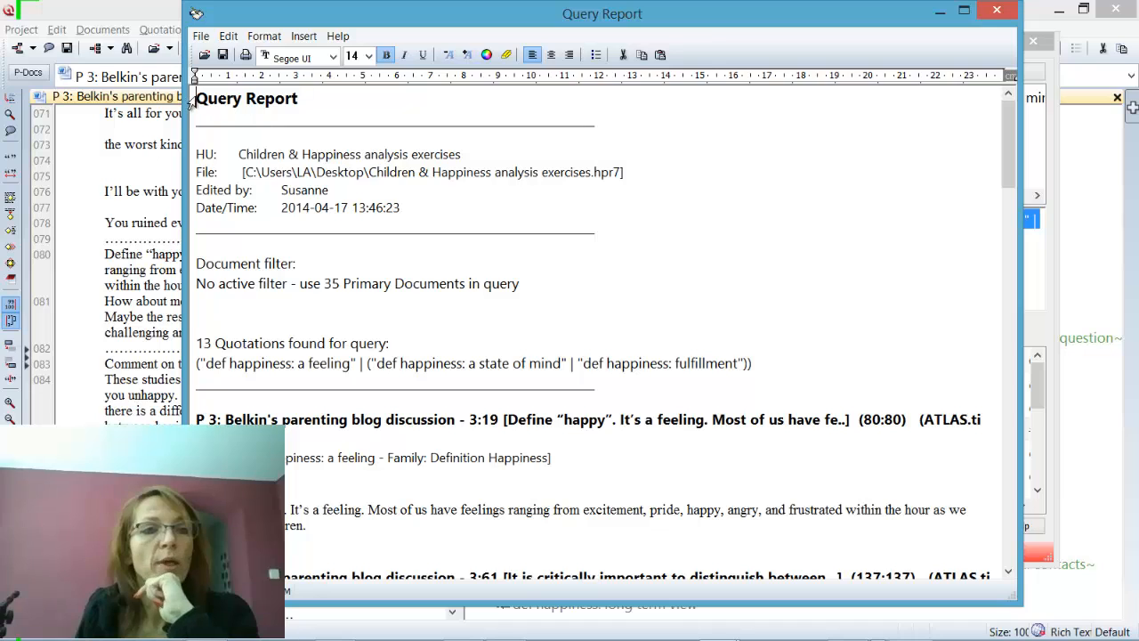
Step: Examine the query report's header, document filter information, and the text and code details of quotation 3:19
left_click_drag(250, 121, 540, 220)
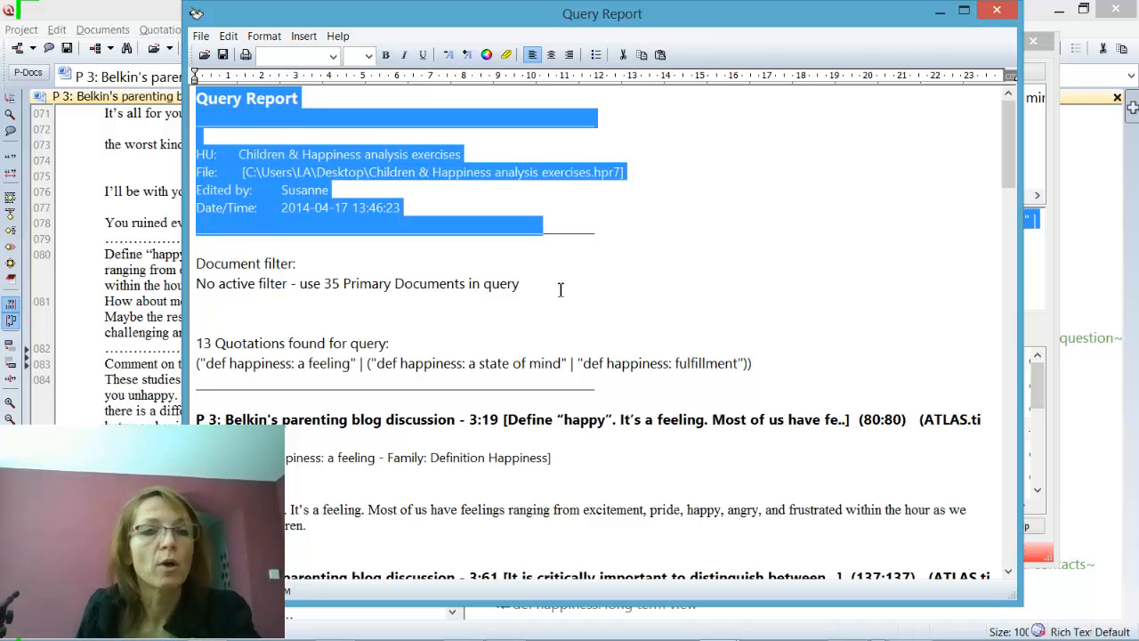
left_click_drag(520, 283, 191, 265)
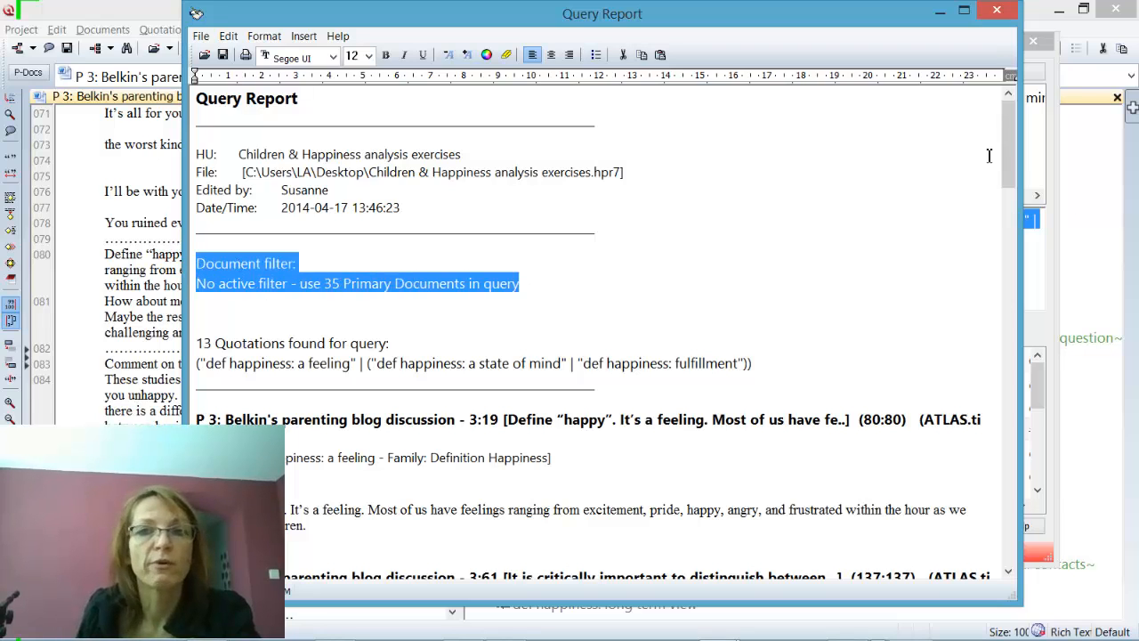
scroll(1009, 169, "down", 5)
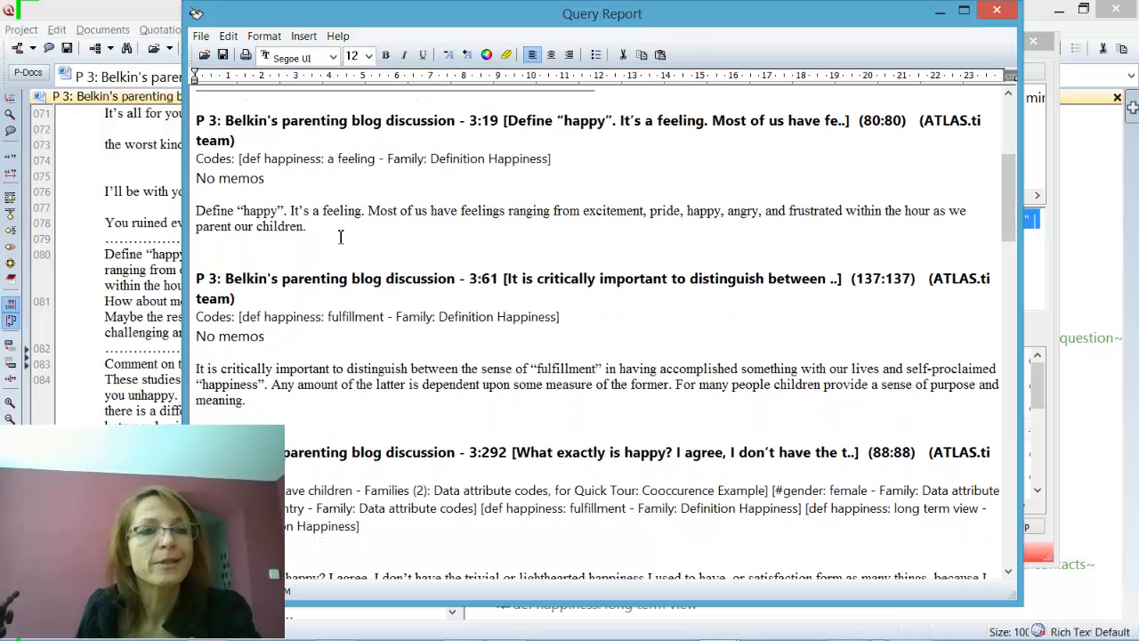
left_click_drag(337, 233, 147, 200)
left_click_drag(273, 178, 189, 120)
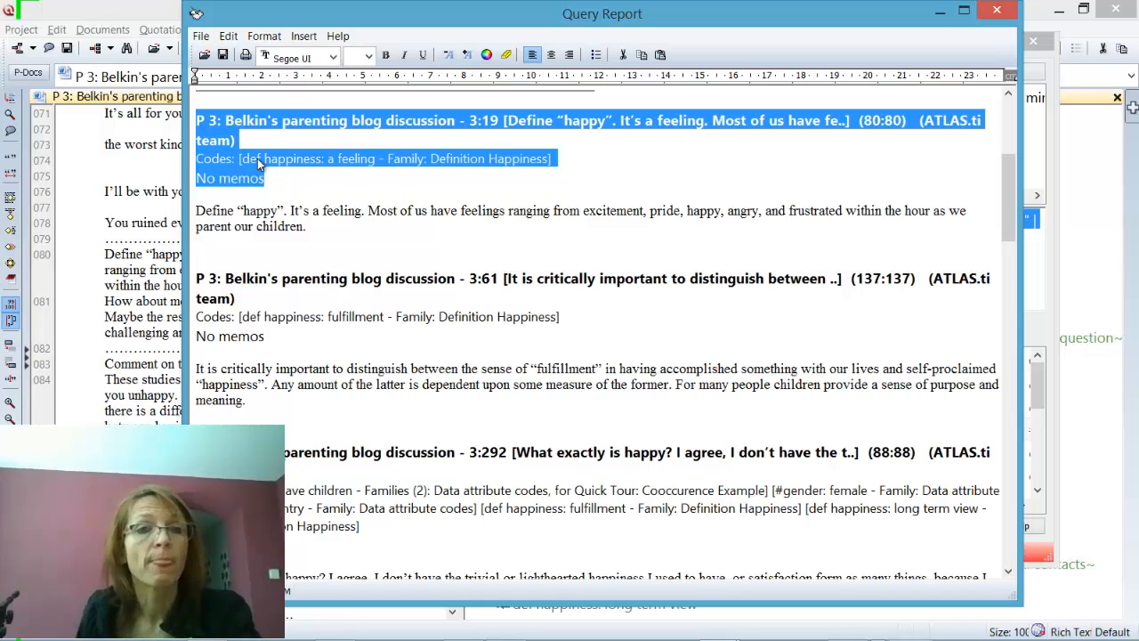
Step: Examine the text, memo line and header details of quotations 3:19 through 4:1 in the Full Content report, then close the report
left_click_drag(303, 226, 190, 226)
left_click_drag(282, 342, 191, 332)
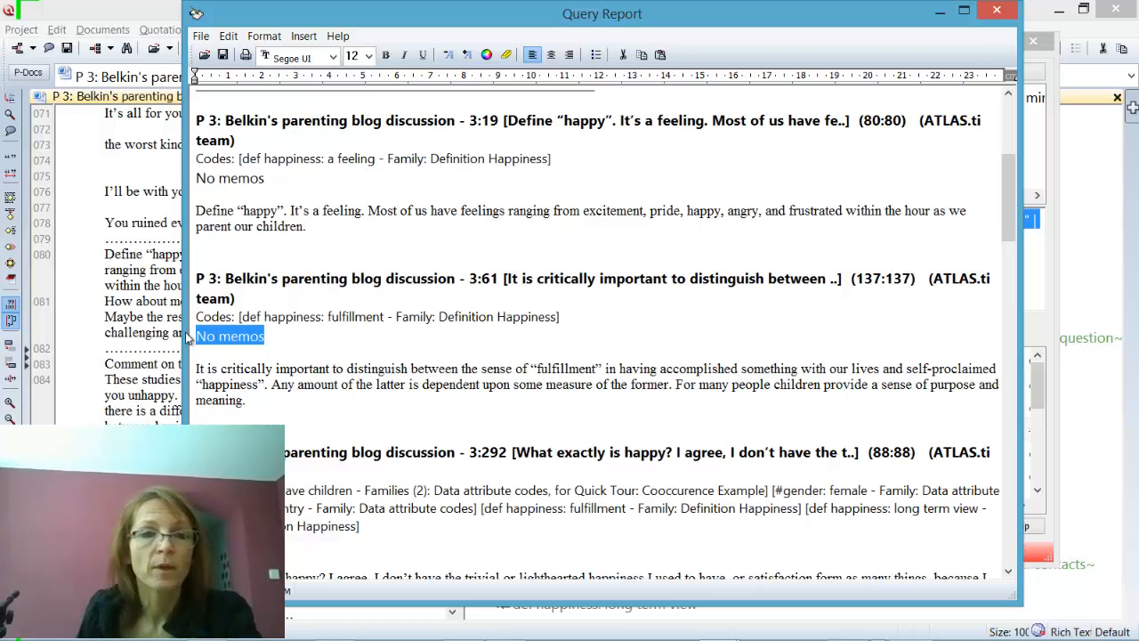
left_click(436, 405)
scroll(436, 404, "down", 5)
scroll(436, 405, "down", 6)
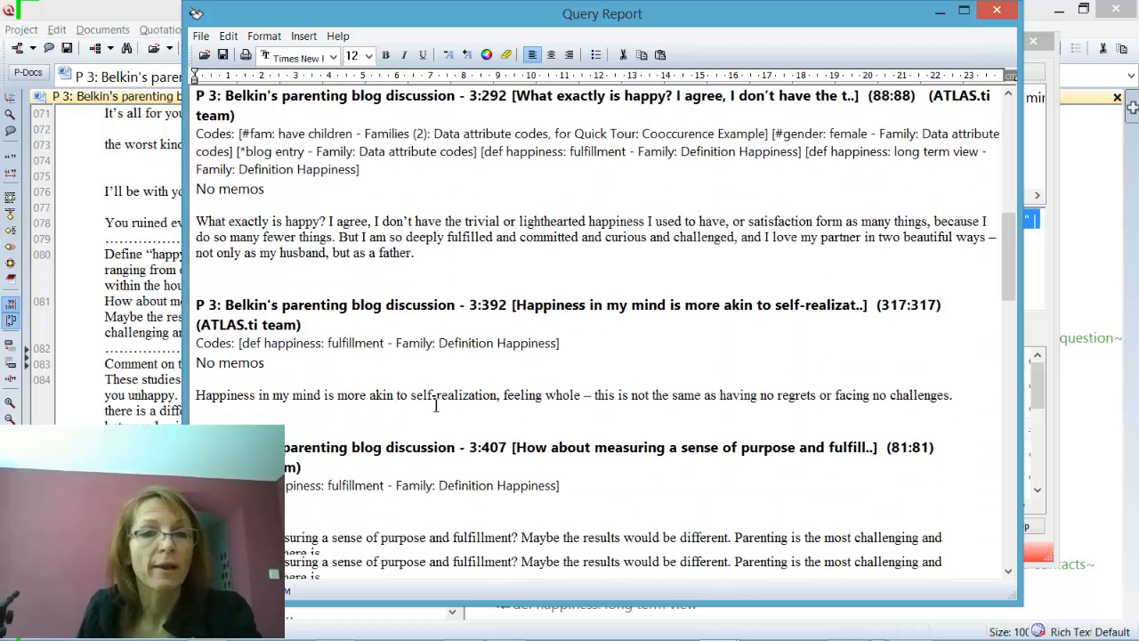
left_click_drag(323, 269, 196, 250)
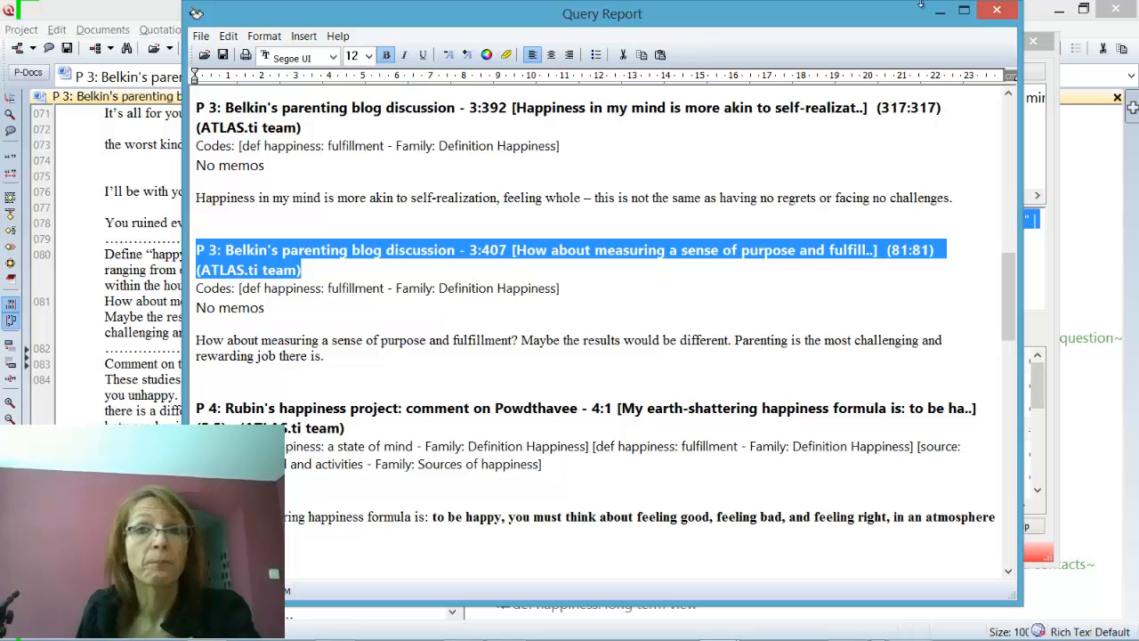
left_click(996, 10)
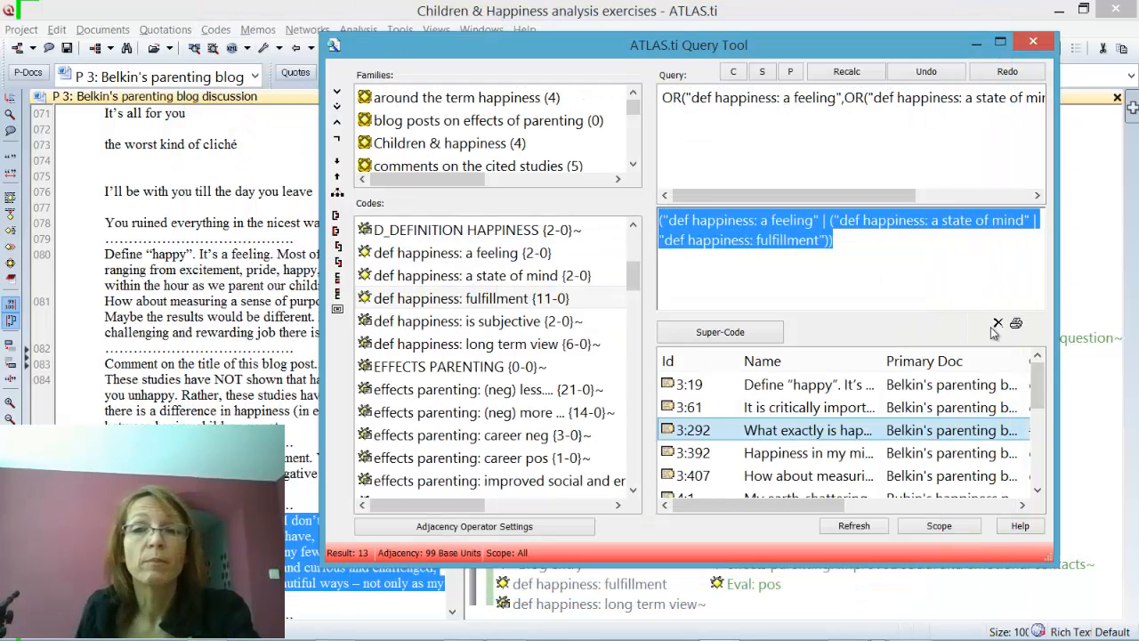
Step: Create a Full Content - No Meta report with query details and source references, and send the output to the Editor
left_click(1016, 326)
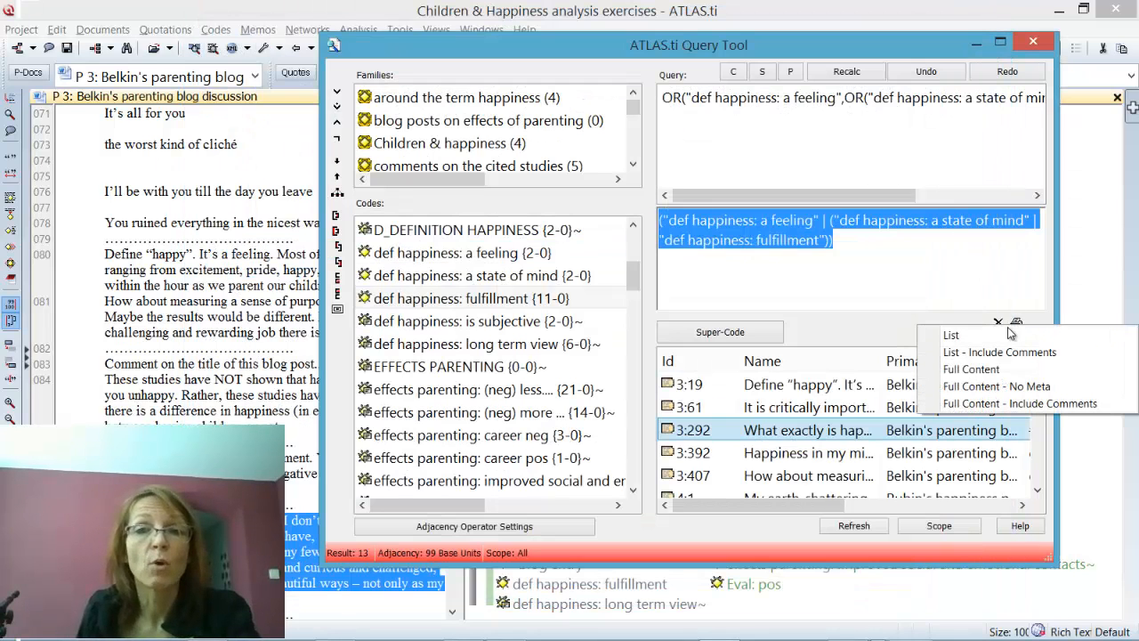
left_click(965, 389)
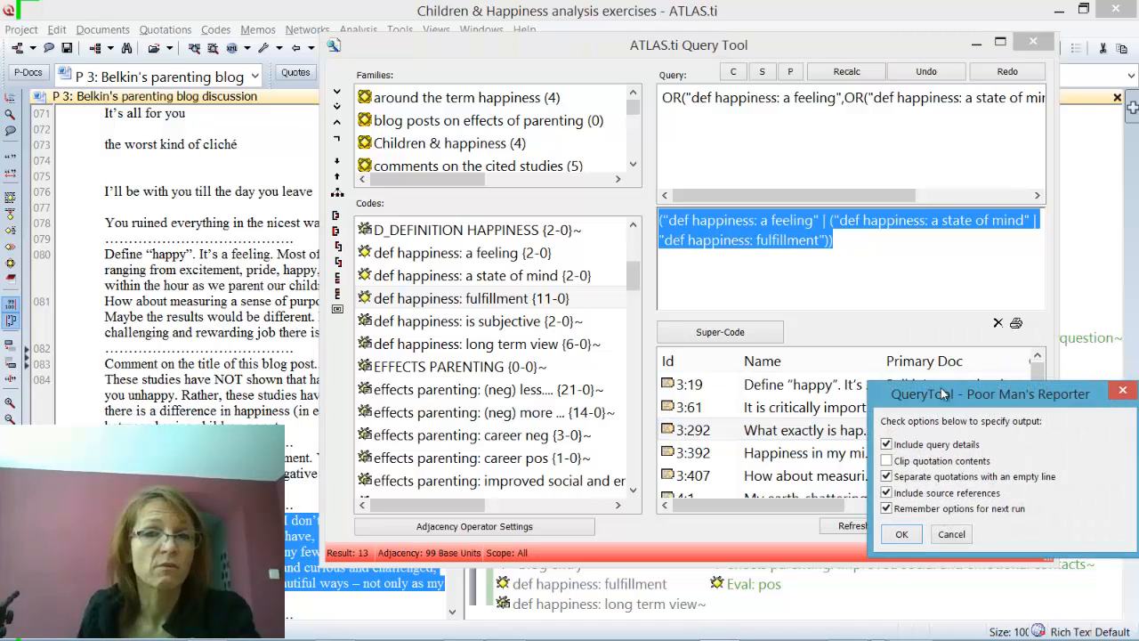
left_click_drag(963, 458, 423, 199)
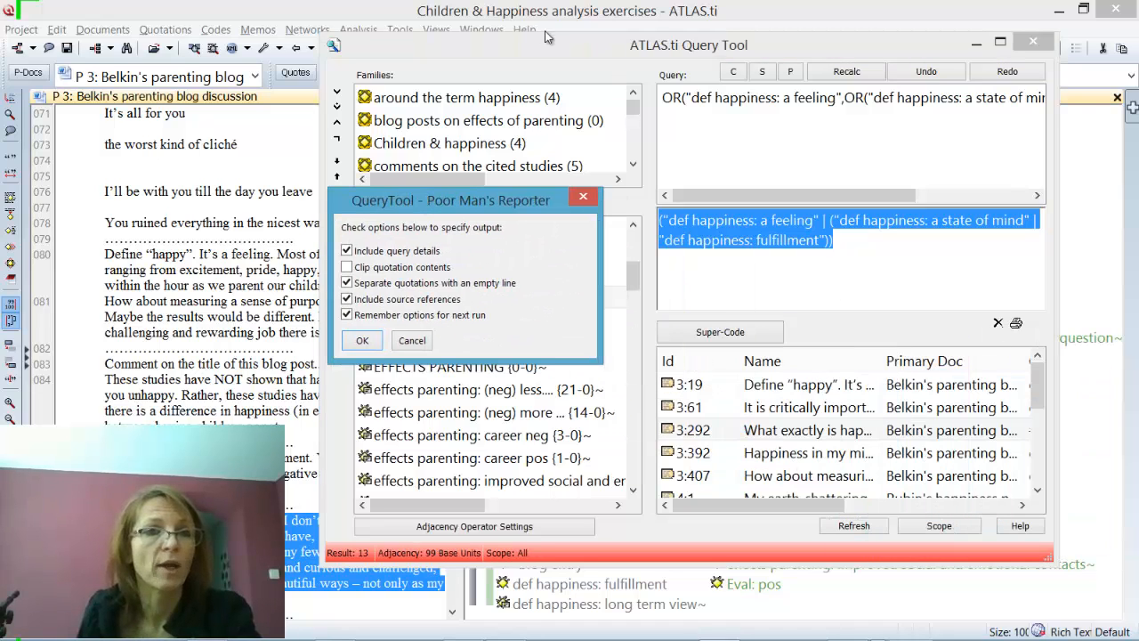
left_click(362, 340)
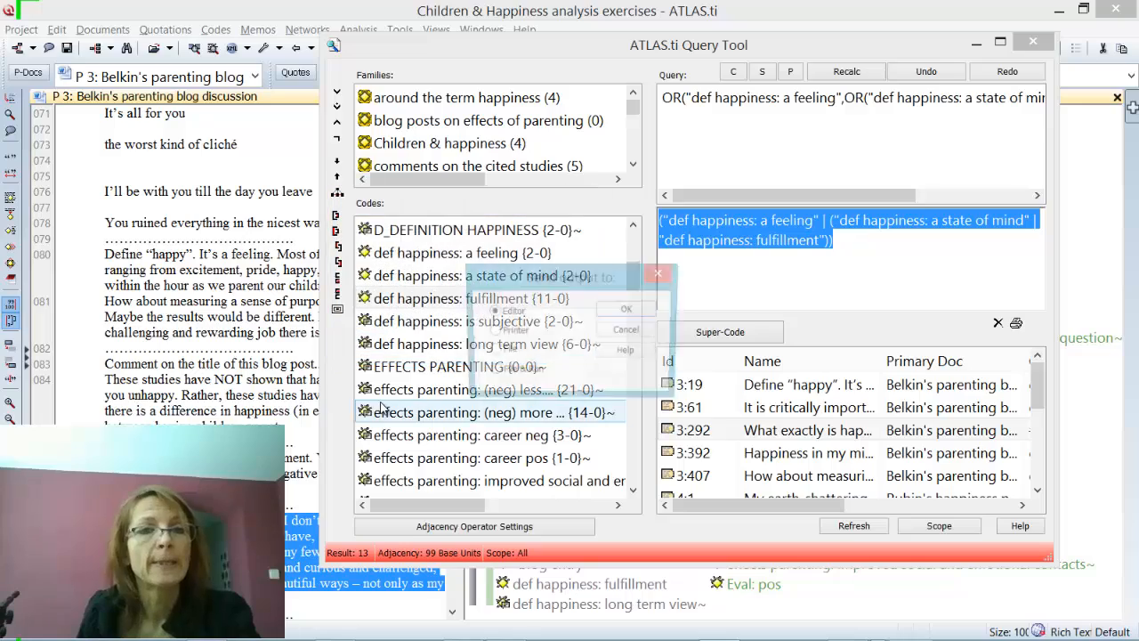
left_click(626, 310)
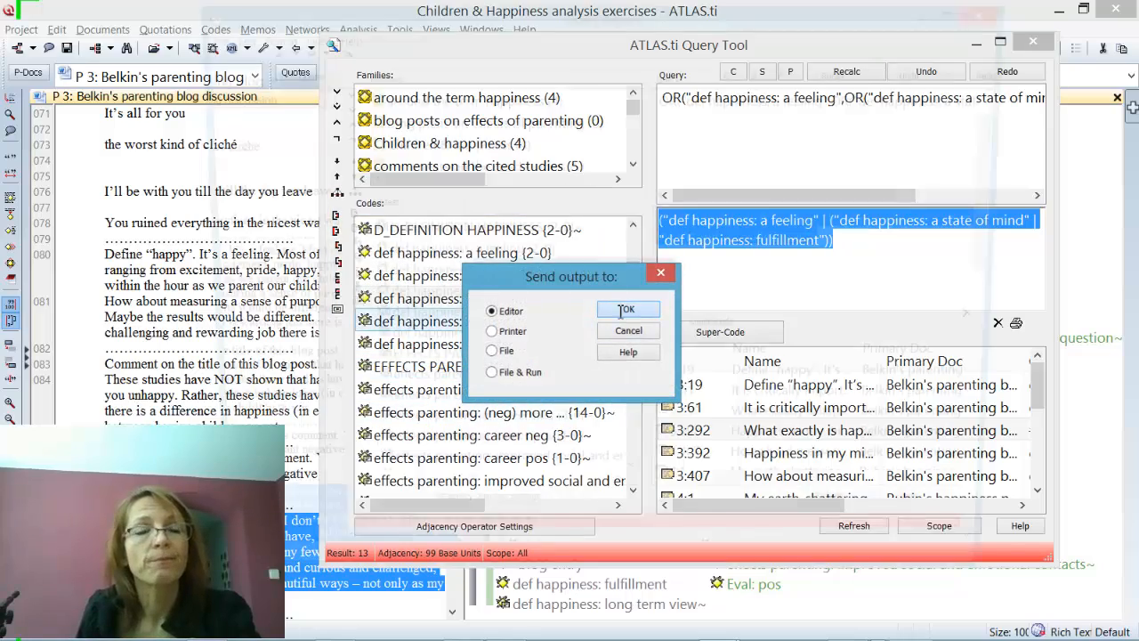
Step: Examine the text of quotation 3:19 and the source references of quotations 3:19 and 3:61 in the report
scroll(312, 307, "down", 1)
scroll(313, 307, "down", 3)
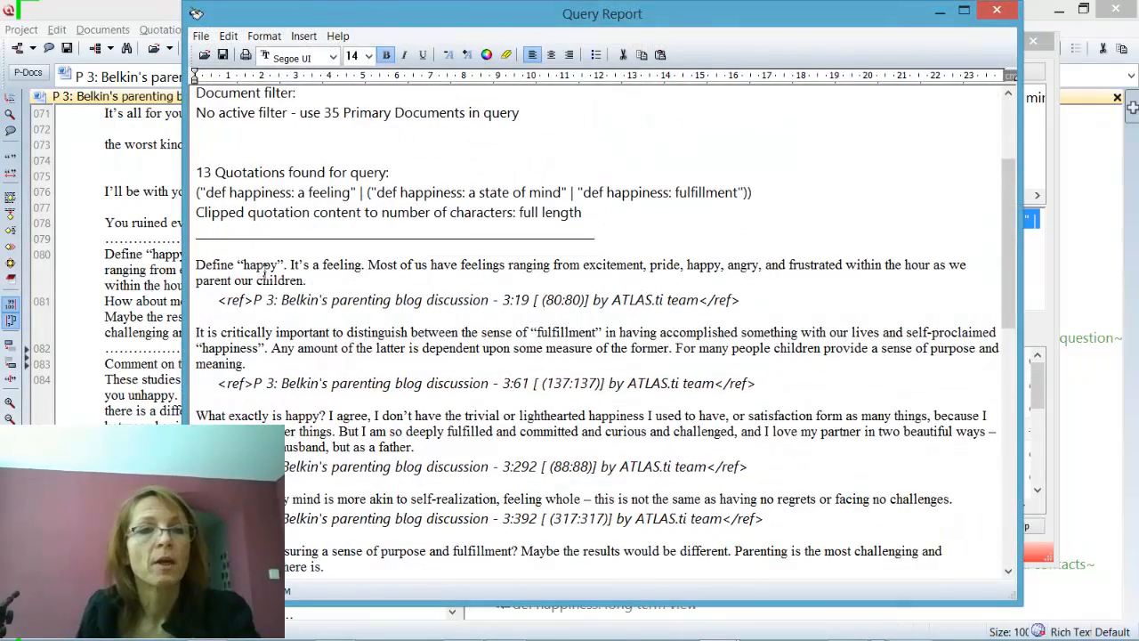
left_click_drag(199, 265, 333, 287)
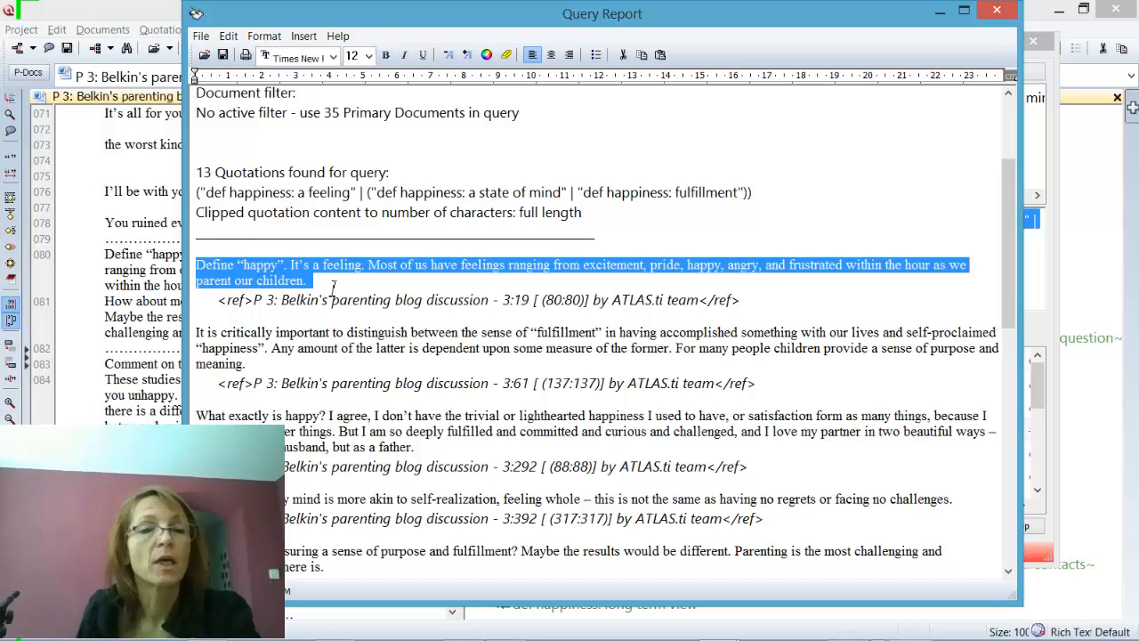
left_click_drag(240, 300, 570, 313)
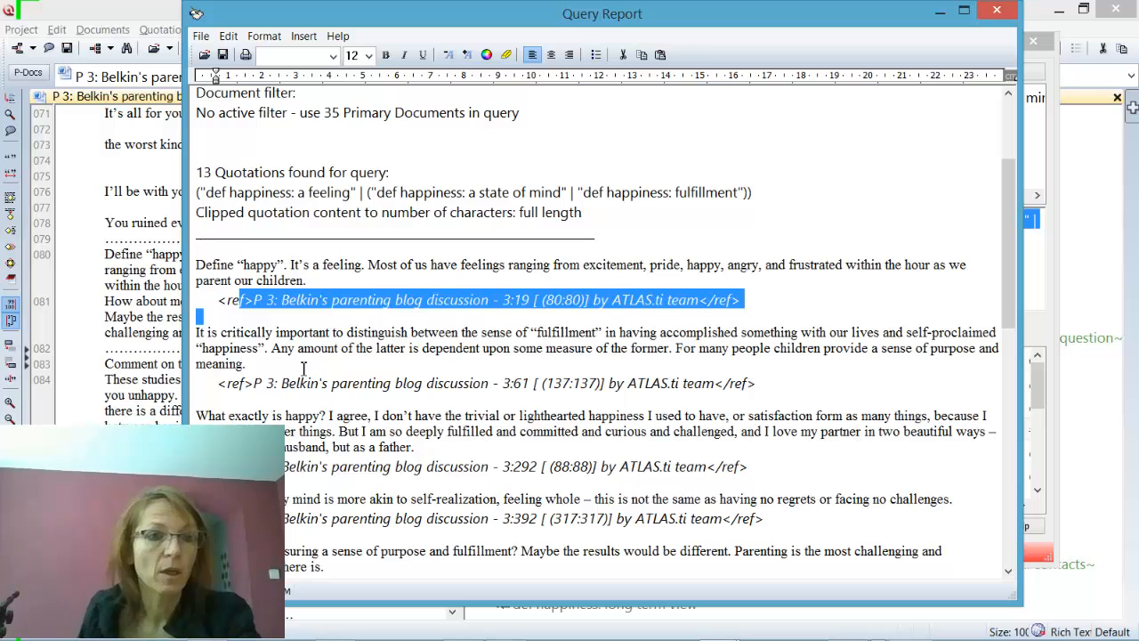
left_click_drag(230, 381, 730, 406)
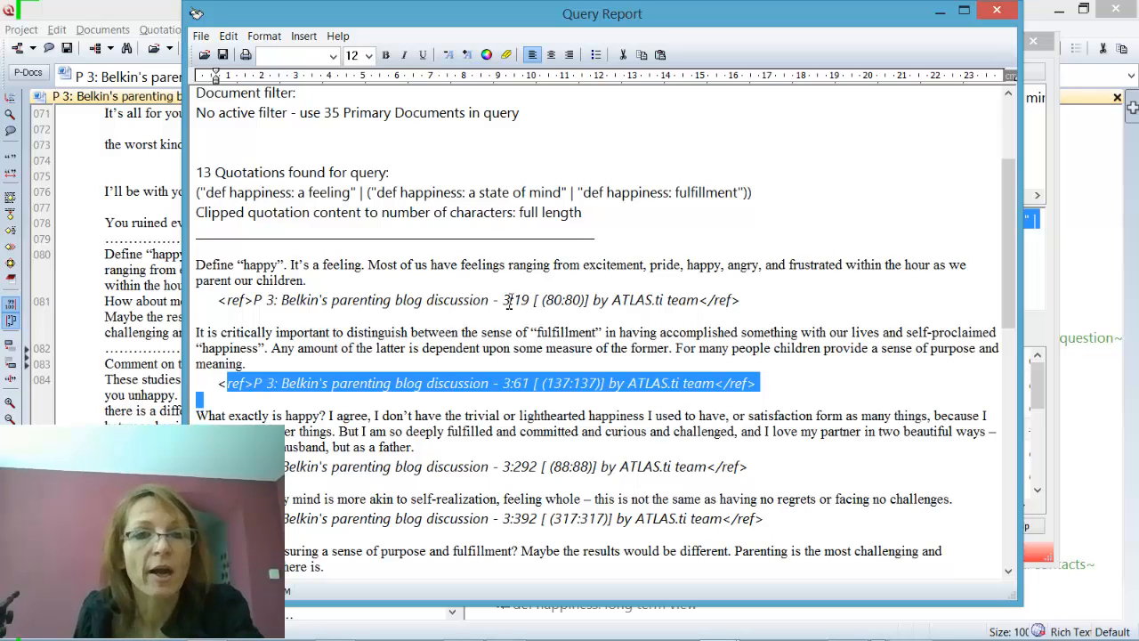
Step: Examine the document number, quotation ID, paragraph range and document name within the source references of quotations 3:19 and 3:61
left_click_drag(515, 300, 506, 303)
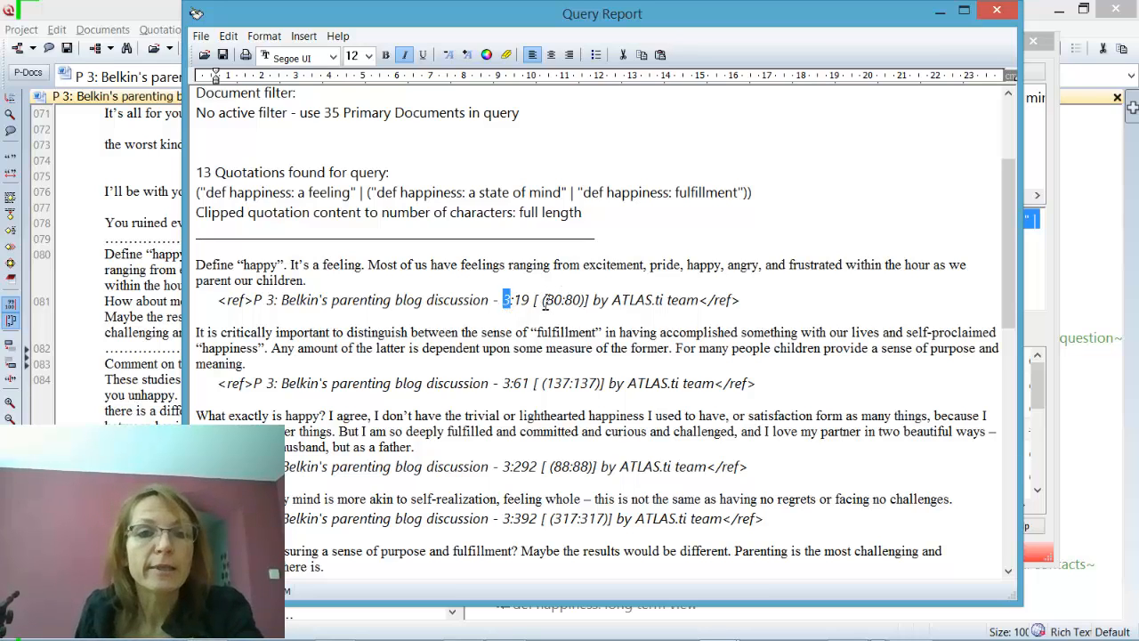
left_click_drag(542, 301, 586, 303)
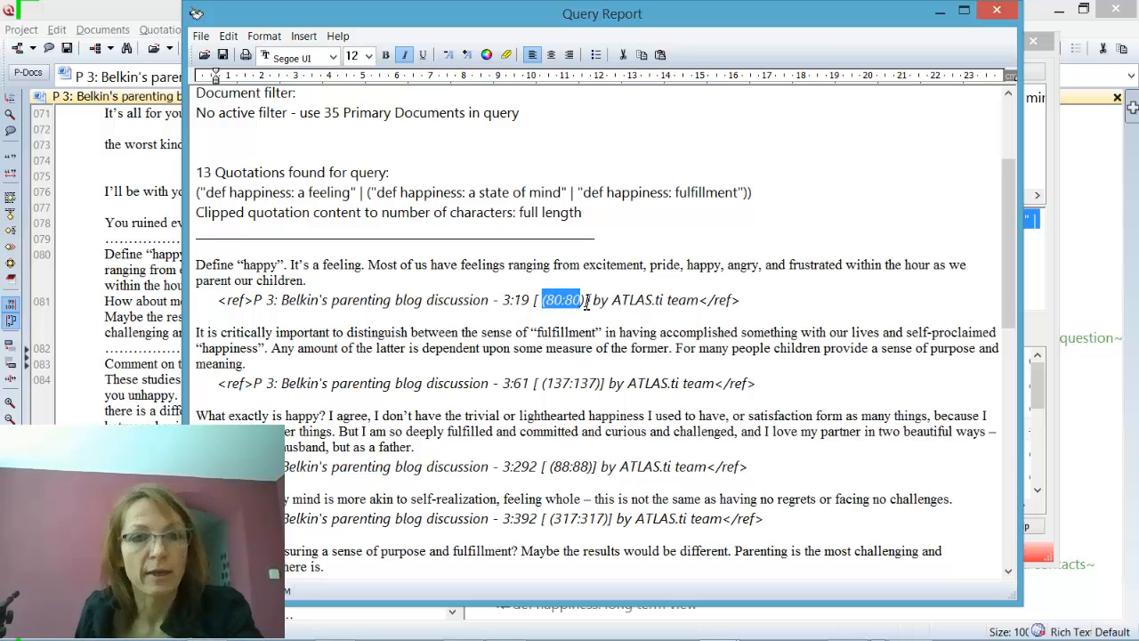
left_click_drag(548, 383, 574, 383)
left_click(616, 382)
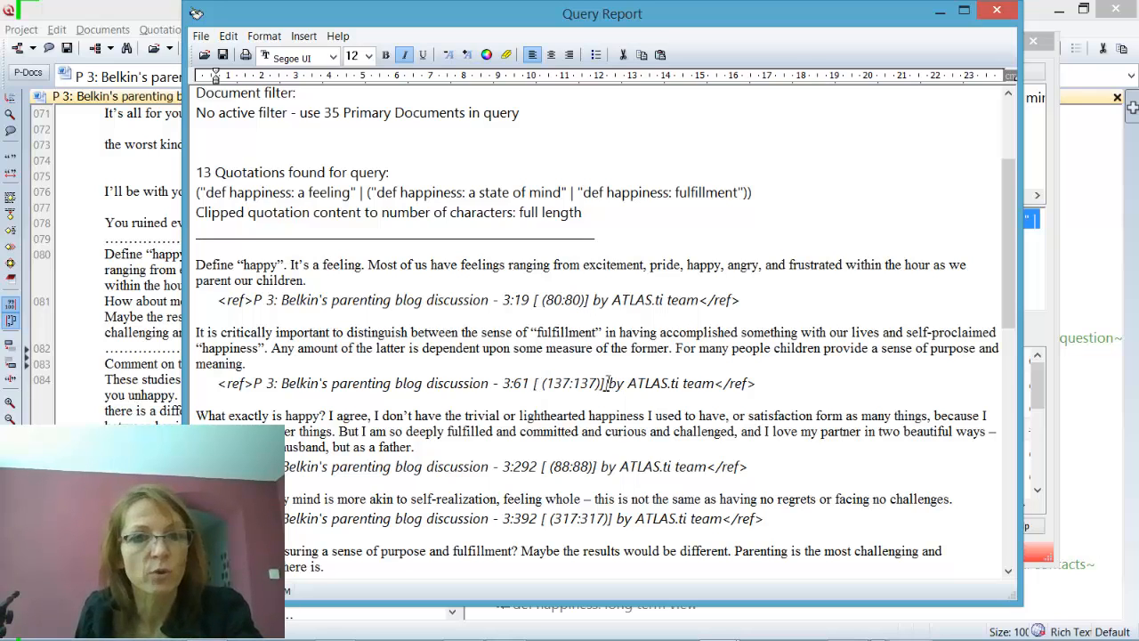
left_click_drag(607, 383, 504, 384)
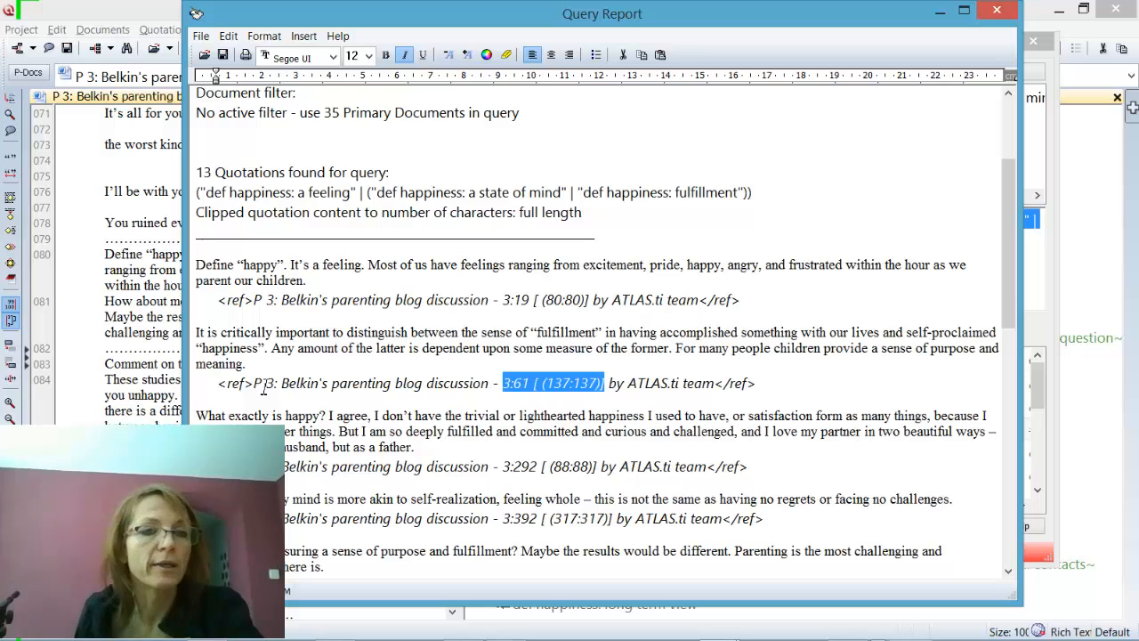
left_click_drag(265, 382, 495, 382)
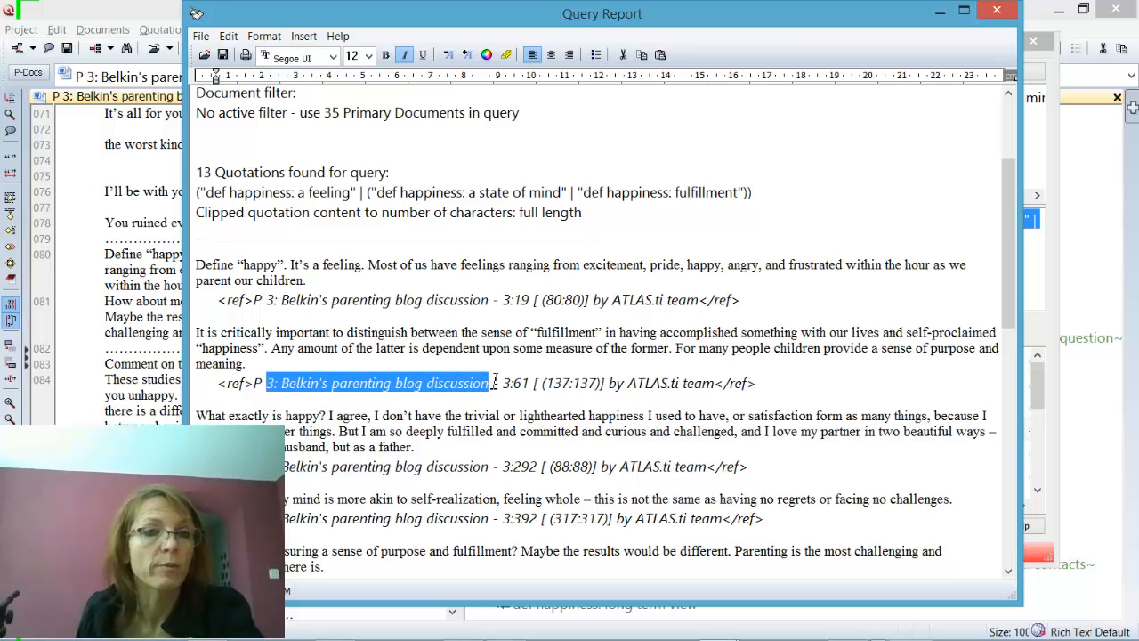
Step: Look through the remaining quotations and references in the No Meta report, return to its header and close it
left_click(489, 433)
scroll(487, 434, "down", 5)
scroll(487, 434, "down", 9)
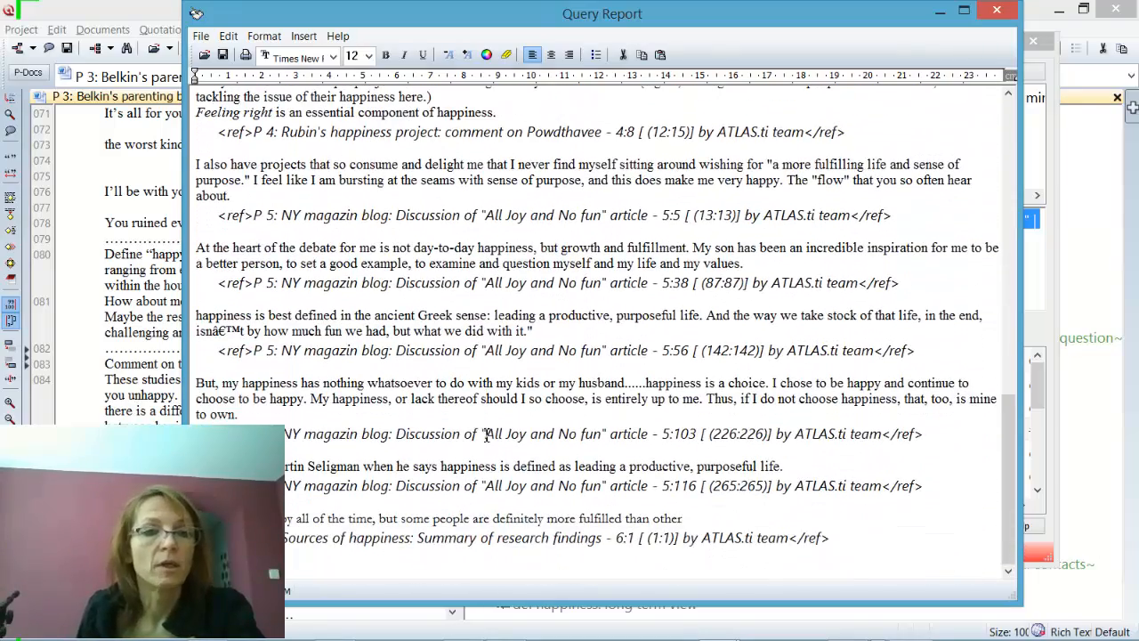
scroll(487, 435, "up", 3)
scroll(477, 428, "up", 10)
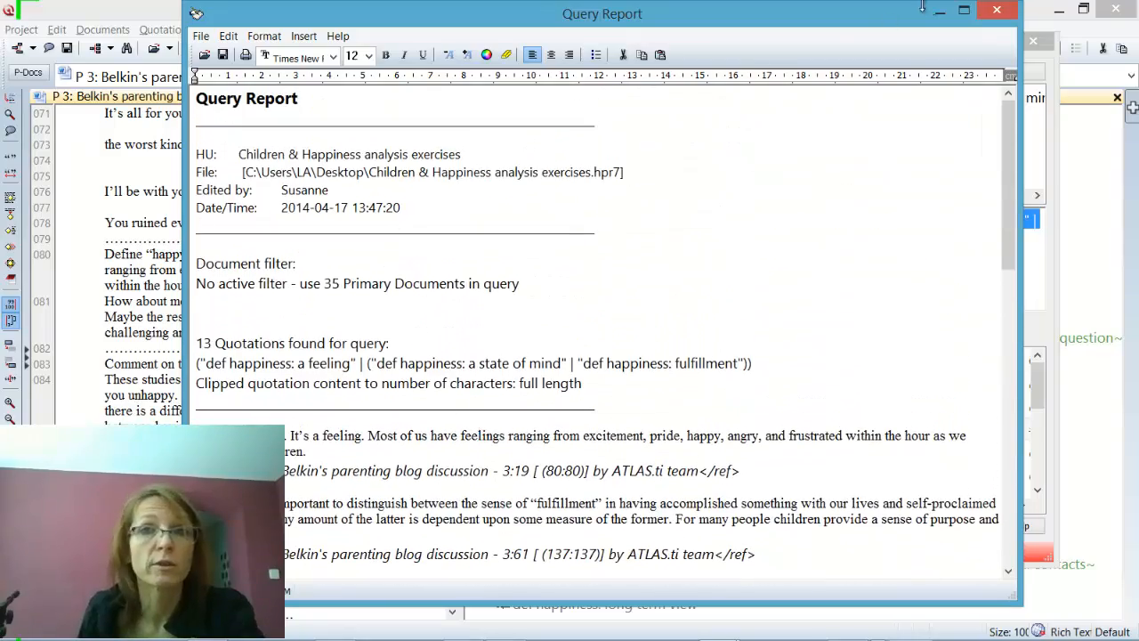
left_click(988, 10)
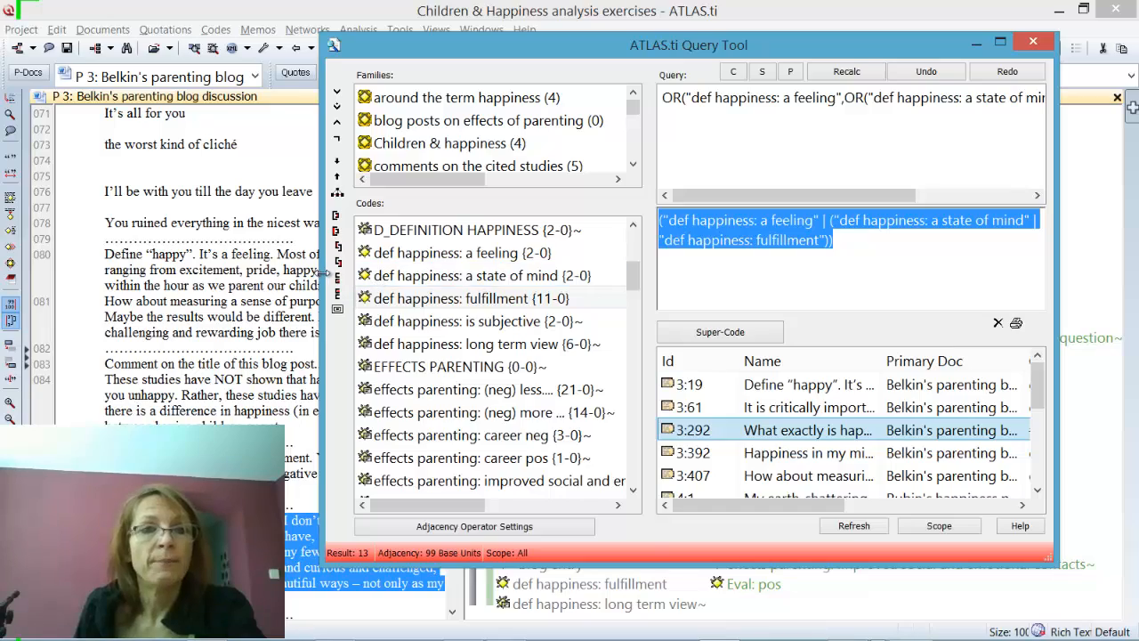
Step: Save the OR query as a super-code named "*def happiness:three aspects" and select it in the code list
left_click_drag(325, 274, 456, 274)
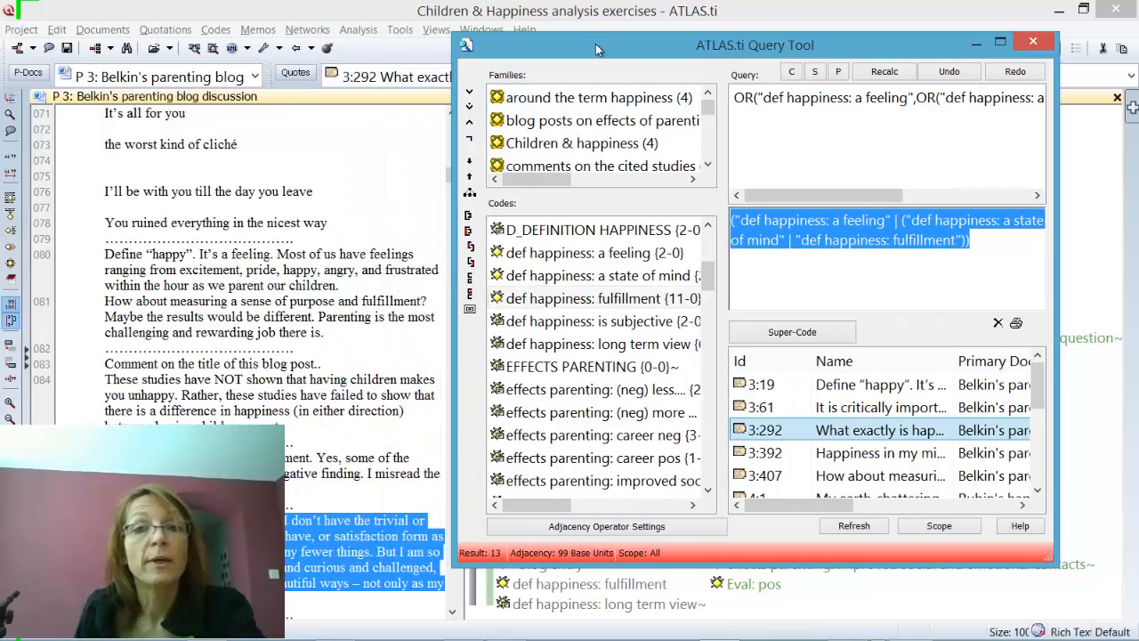
left_click_drag(596, 49, 310, 32)
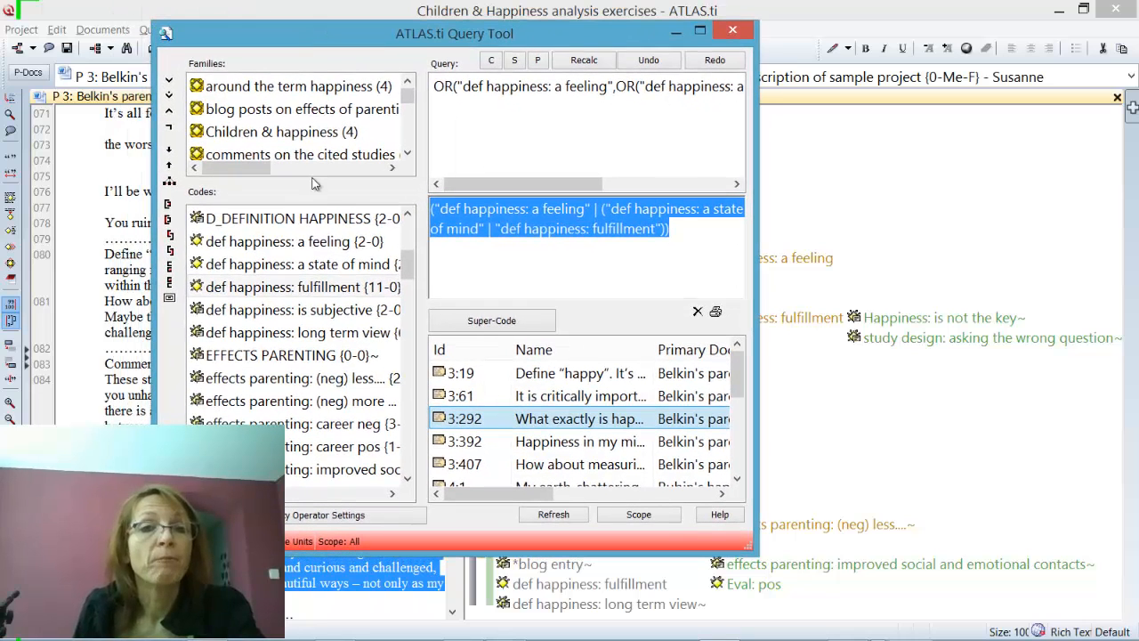
left_click(518, 320)
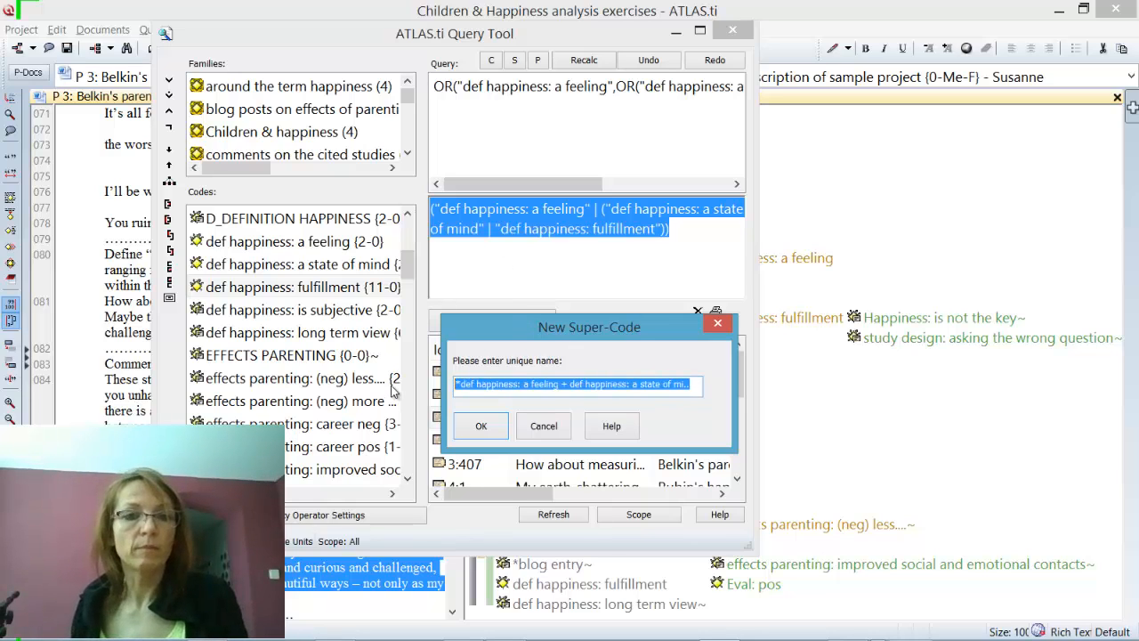
left_click(459, 387)
left_click_drag(461, 386, 728, 392)
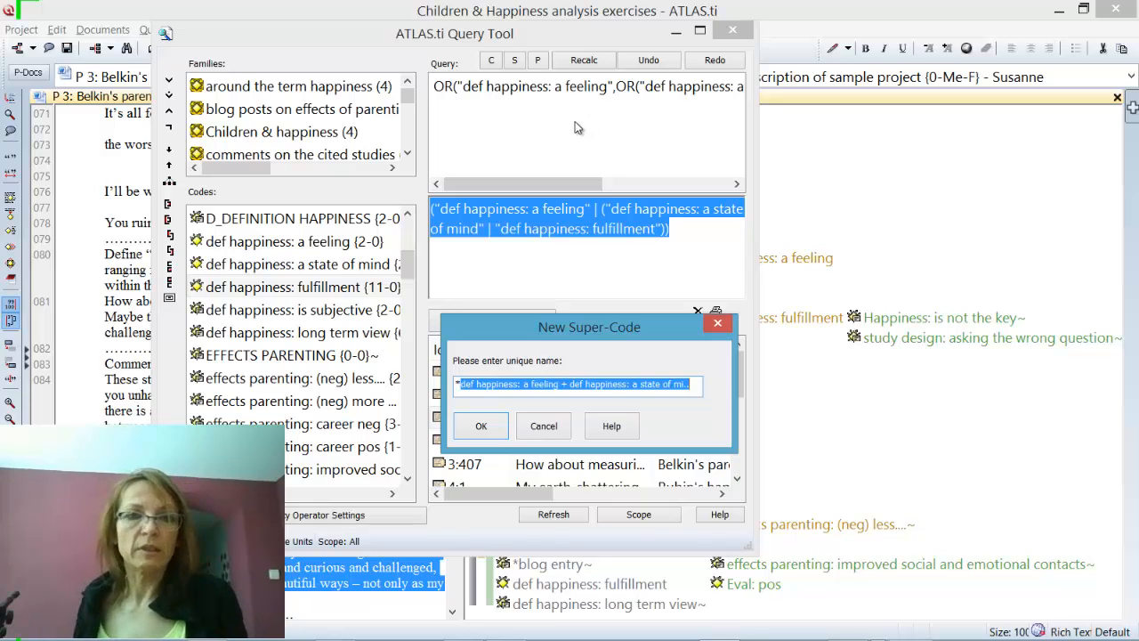
left_click_drag(522, 383, 703, 371)
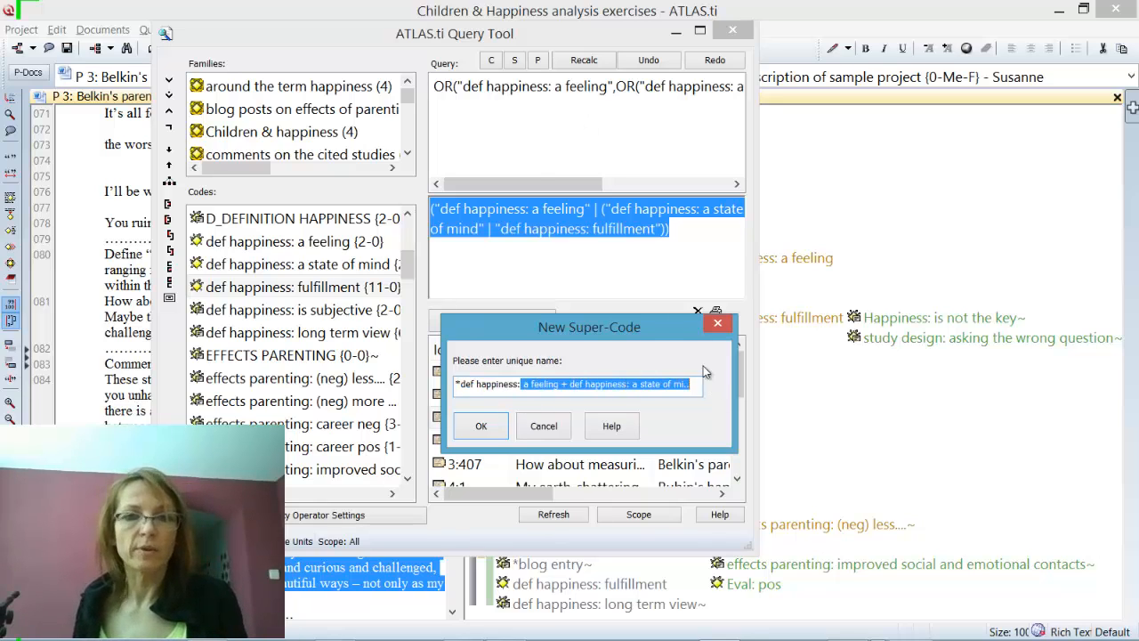
type("three a")
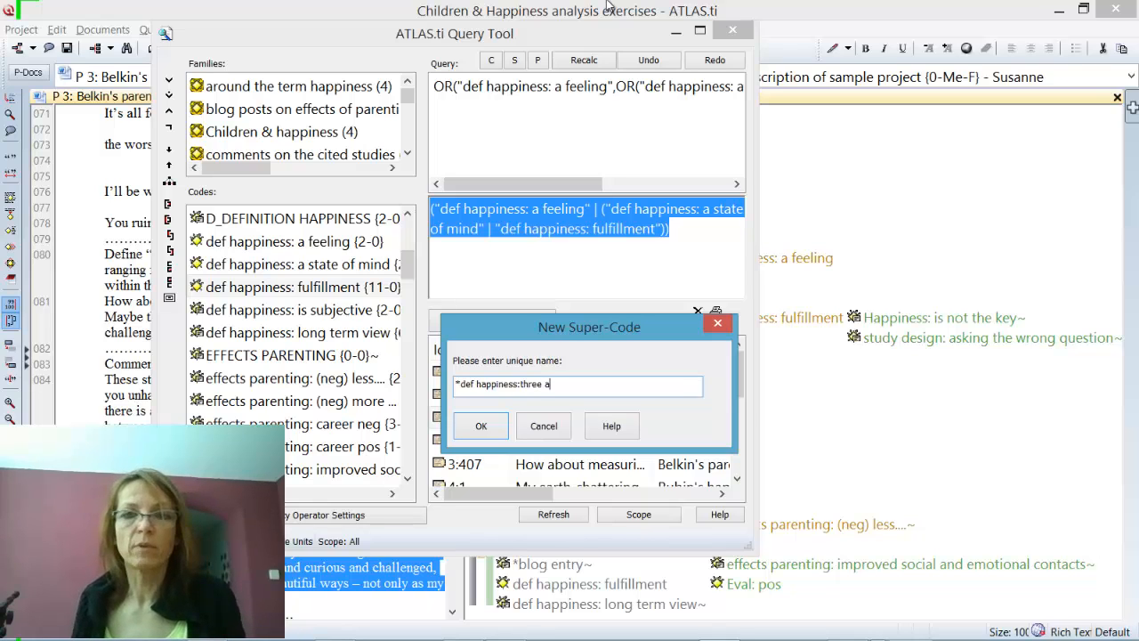
type("spects")
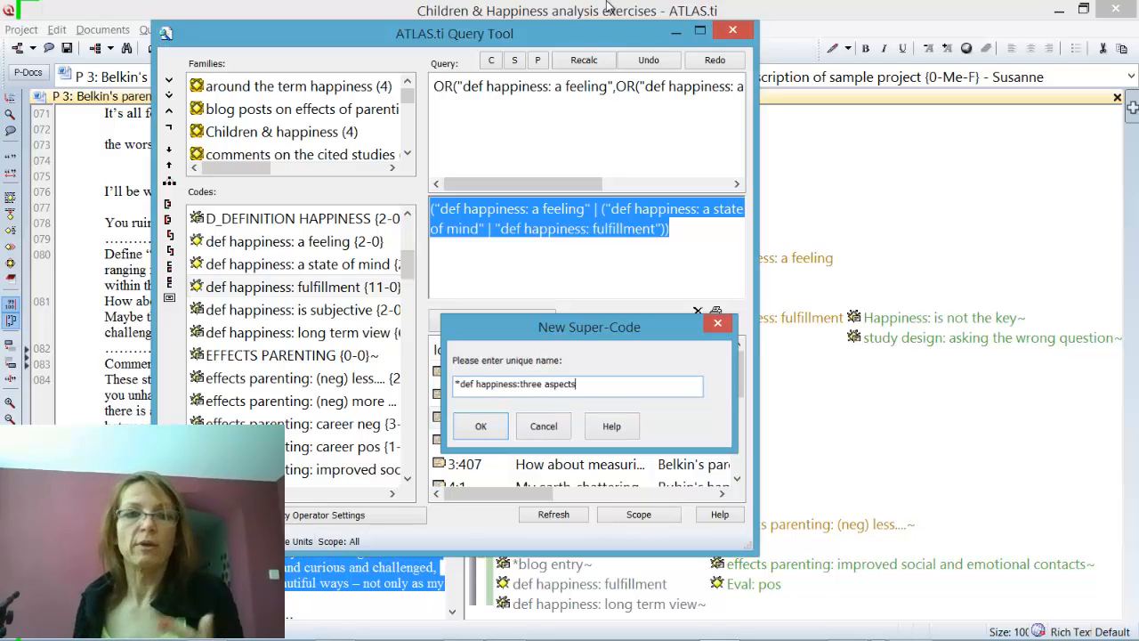
key("Return")
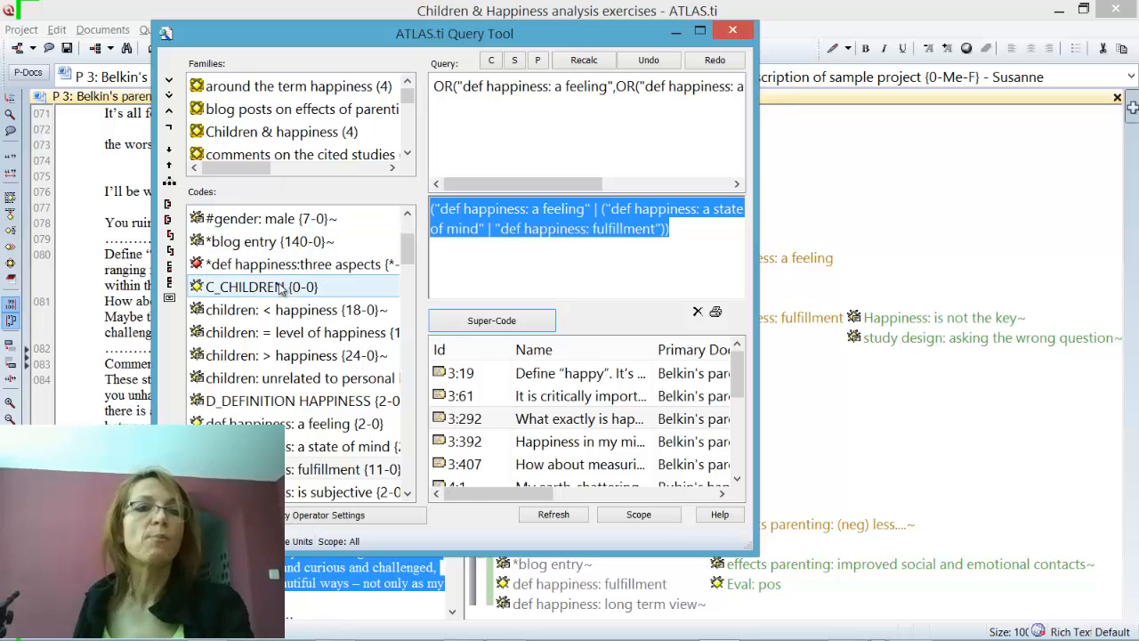
left_click(217, 269)
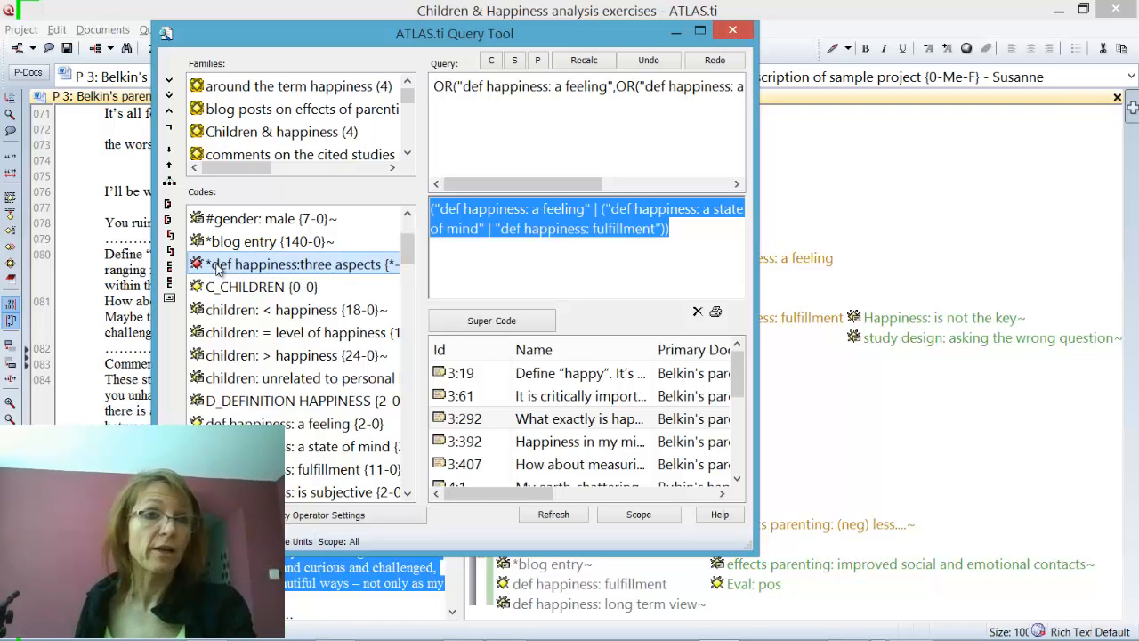
left_click(216, 265)
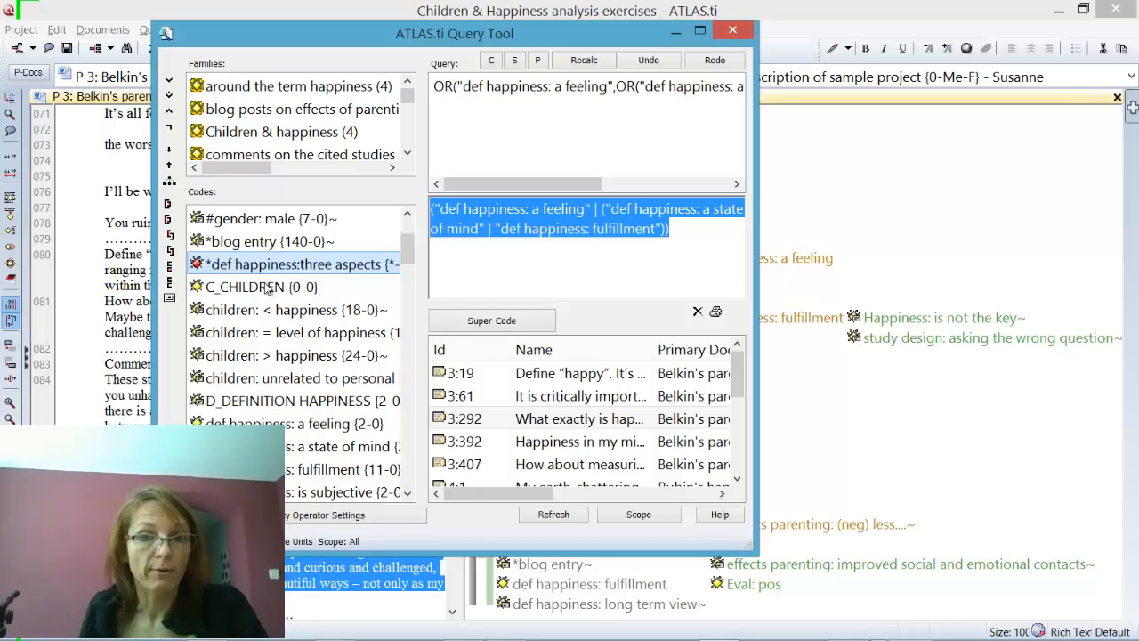
Step: Open the query's scope settings beside the Query Tool to view the available primary document families and documents
left_click(649, 516)
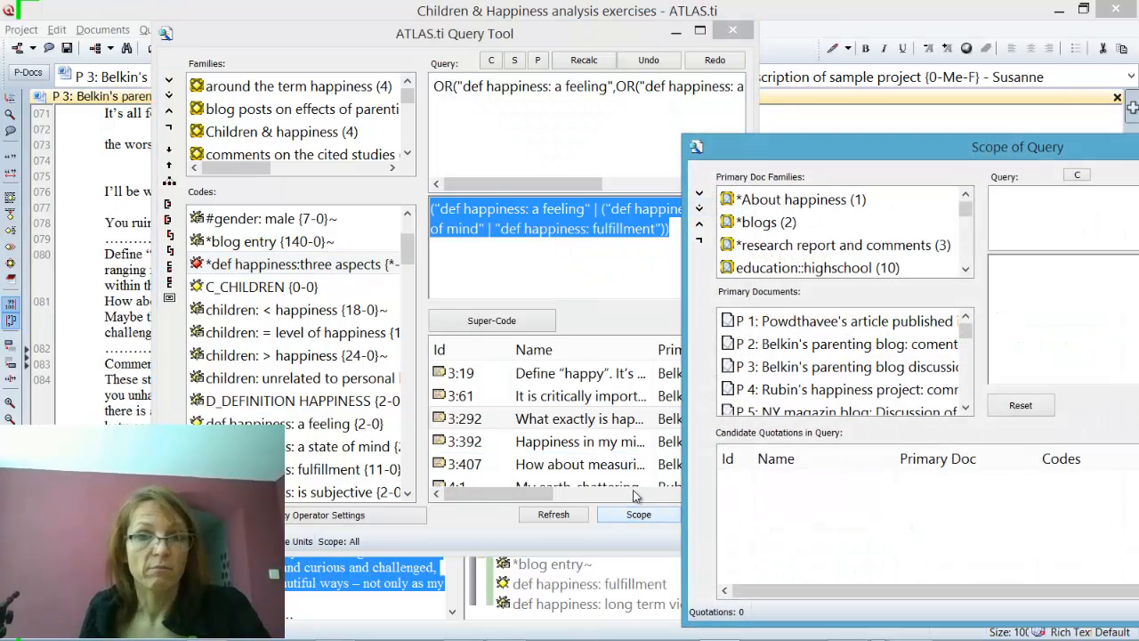
left_click_drag(758, 145, 825, 252)
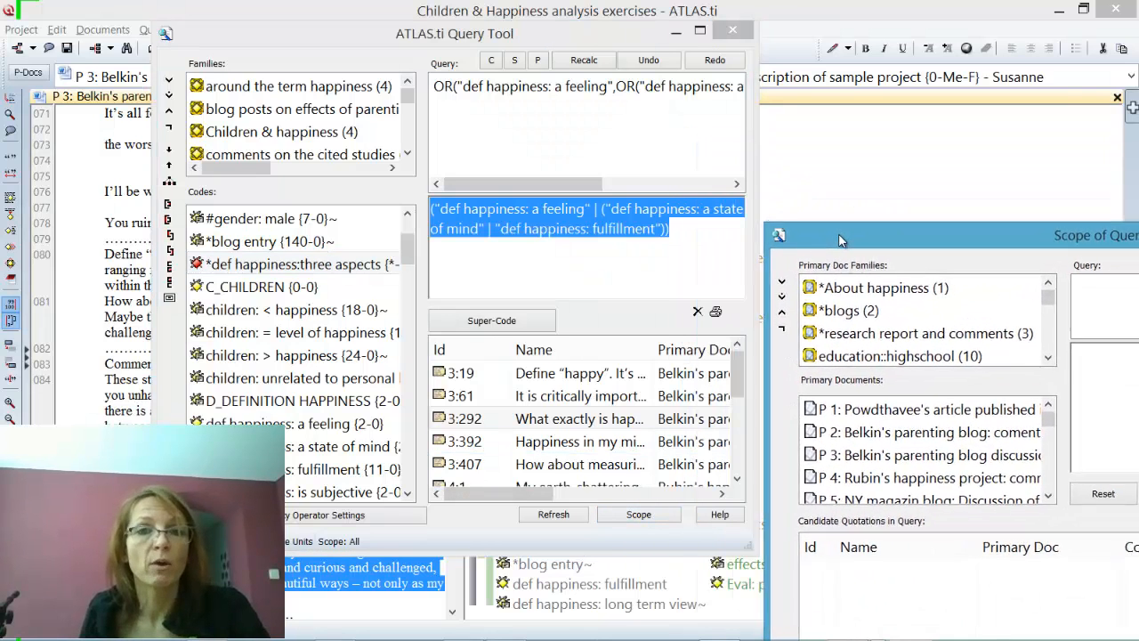
left_click_drag(542, 46, 462, 32)
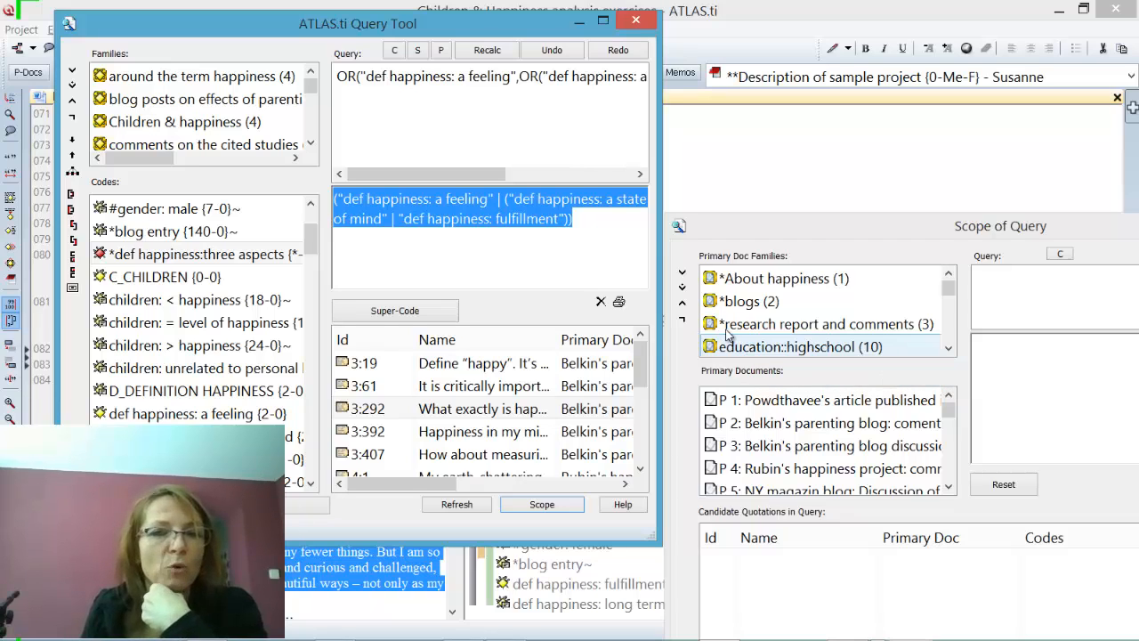
Step: Rearrange the Query Tool and scope windows so the Belkin's parenting blog document can be seen alongside the Query Tool
left_click_drag(759, 222, 721, 329)
left_click_drag(209, 24, 293, 97)
left_click_drag(463, 163, 583, 96)
left_click_drag(465, 106, 481, 154)
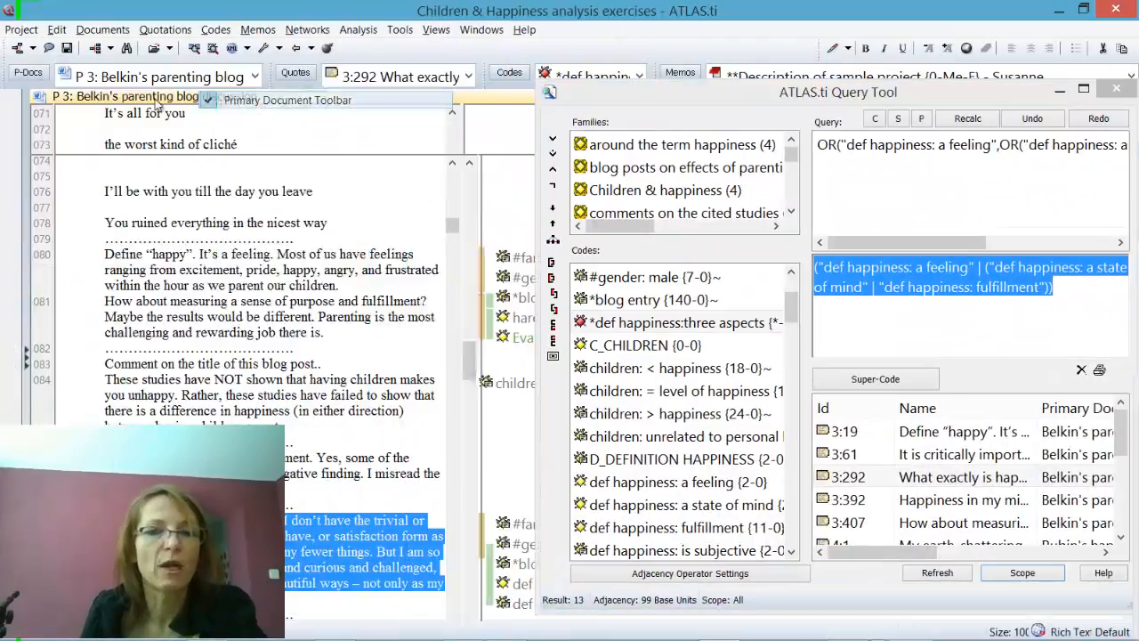
Step: Place the Query Tool and scope windows side by side and restrict the query's scope to P 3: Belkin's parenting blog discussion
left_click_drag(604, 100, 116, 36)
left_click(829, 330)
left_click_drag(828, 324, 821, 290)
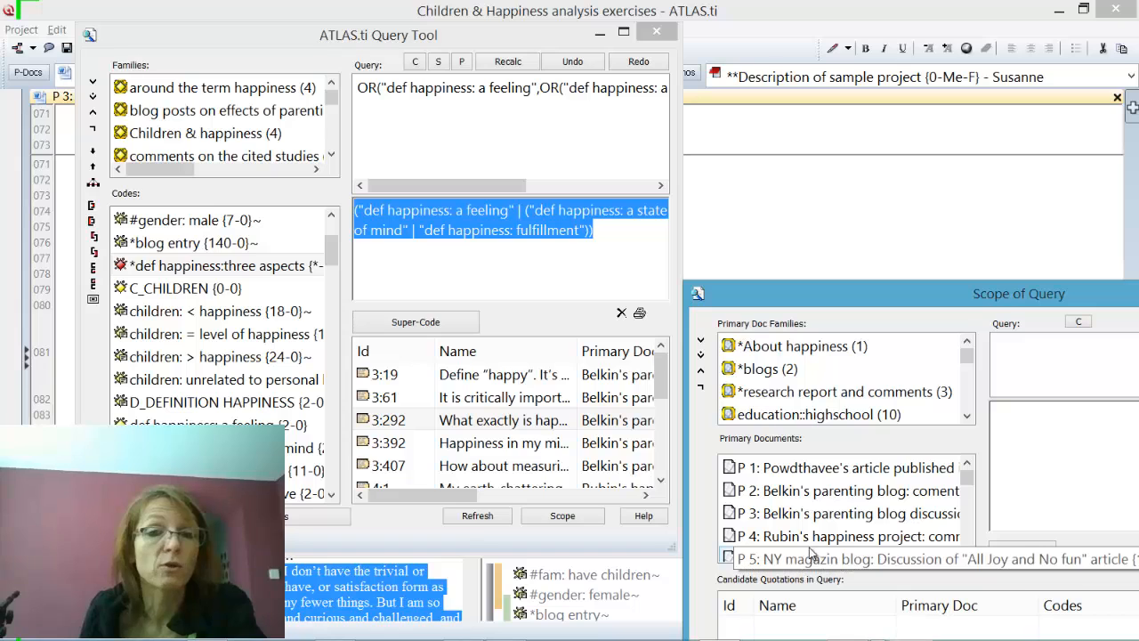
left_click(801, 513)
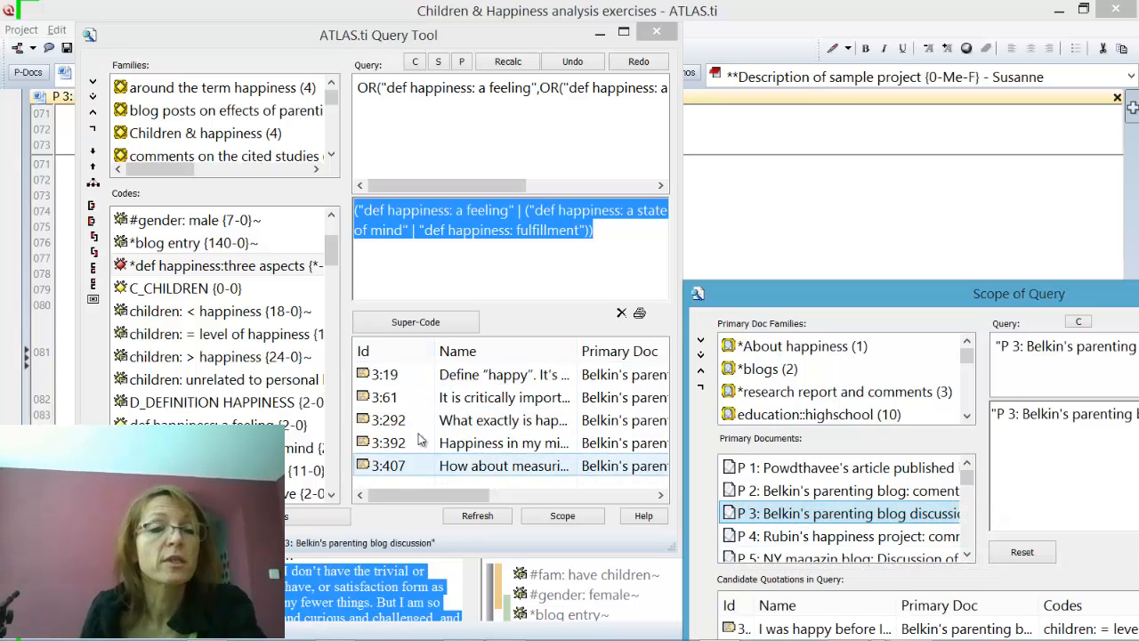
left_click(429, 468)
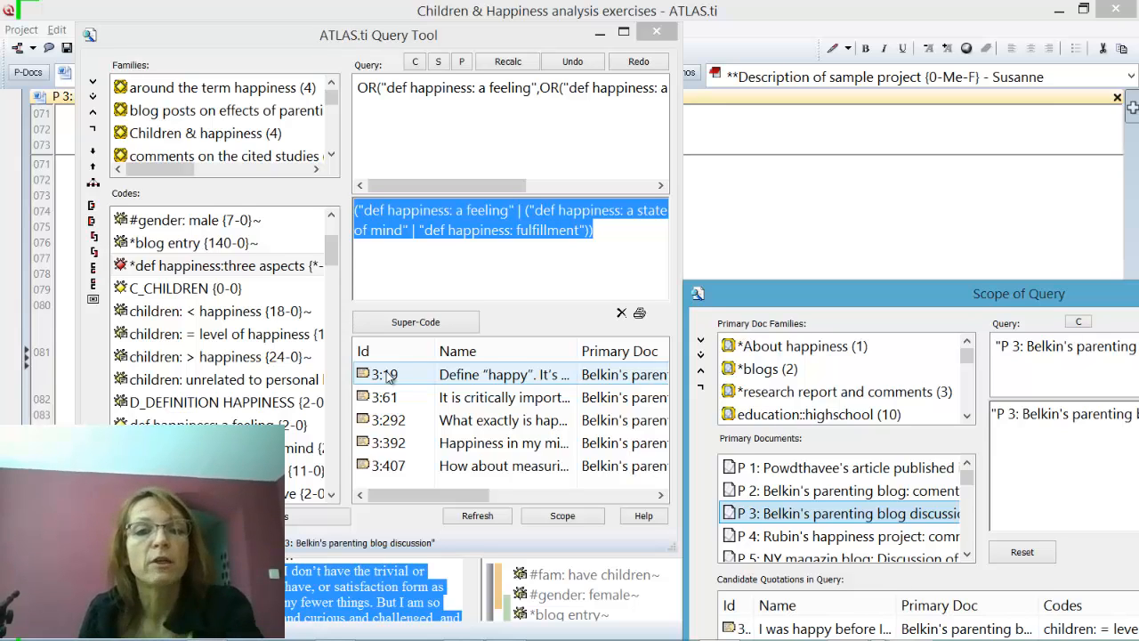
Step: Add P 5: NY magazin blog as the active scope term and look through the primary document families down to the gender families
left_click(819, 559)
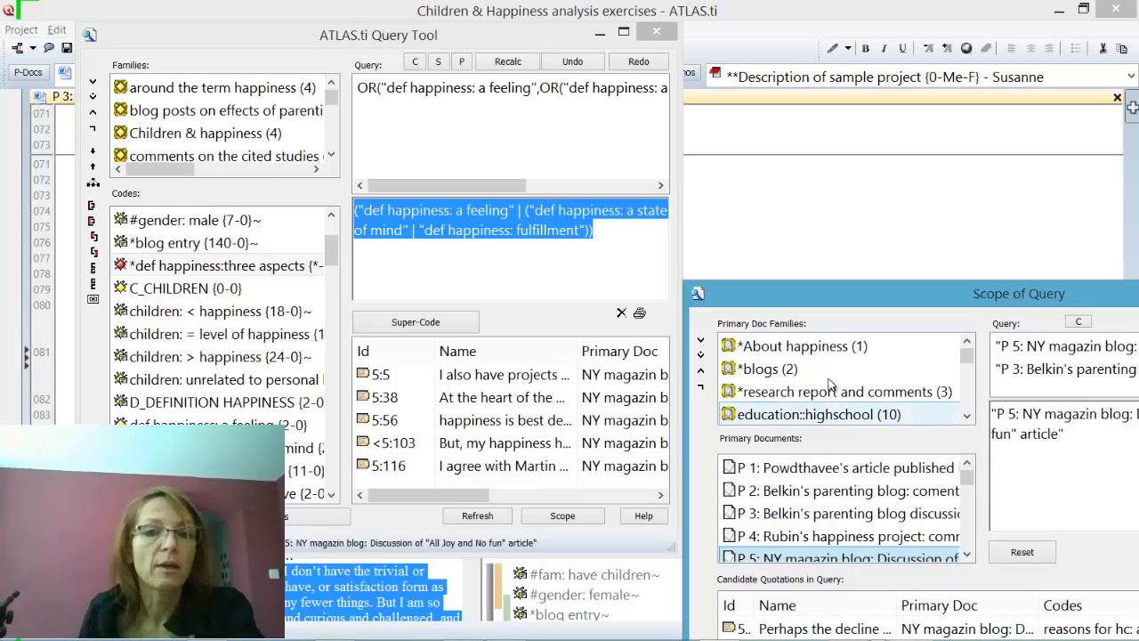
scroll(978, 367, "down", 3)
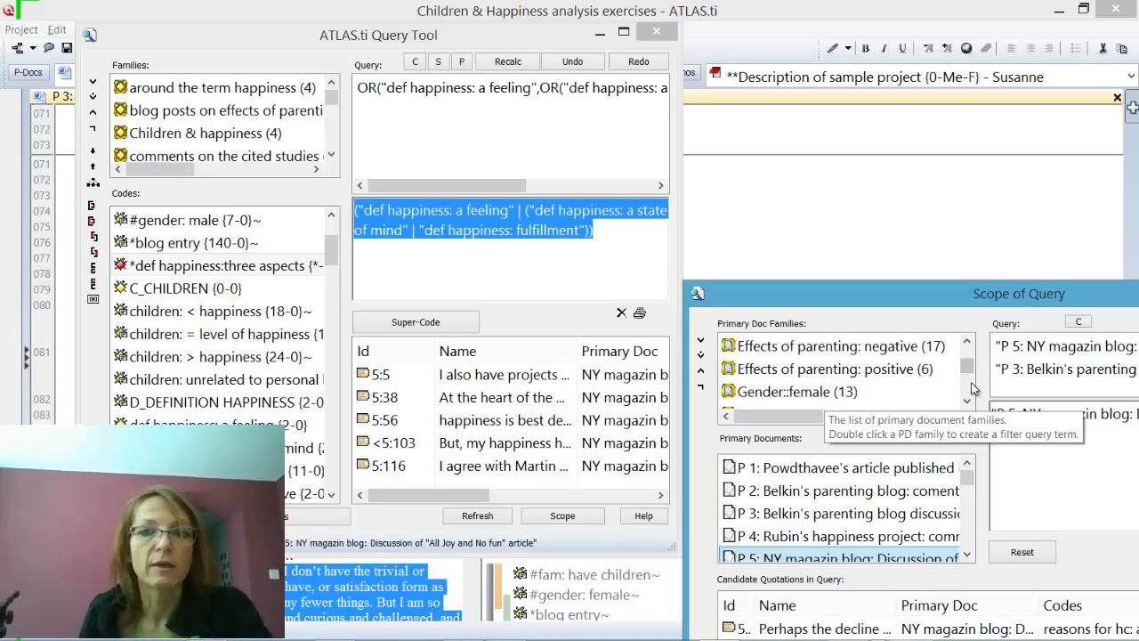
left_click(968, 403)
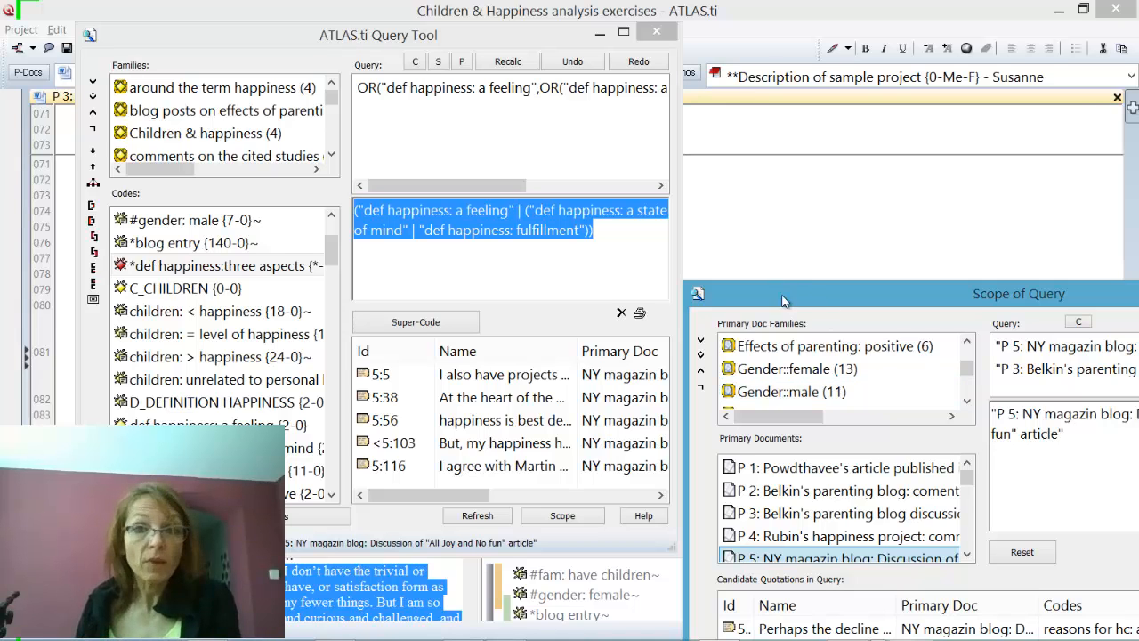
Step: Enlarge the scope window to show more of its lists and reposition it beside the Query Tool
left_click_drag(818, 300, 816, 57)
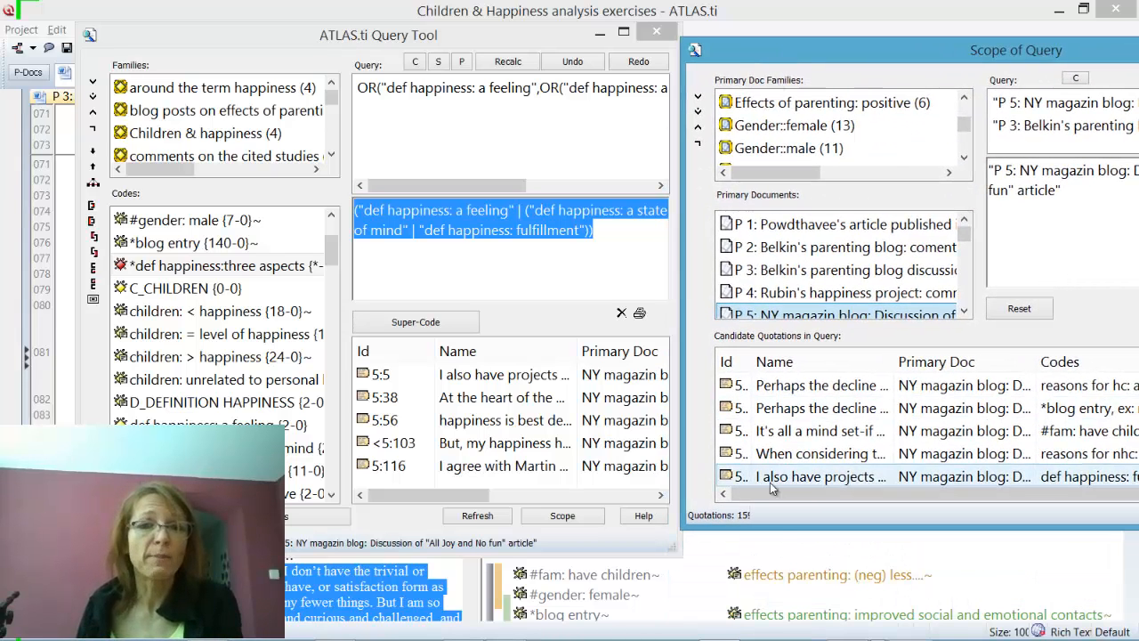
left_click_drag(777, 527, 776, 572)
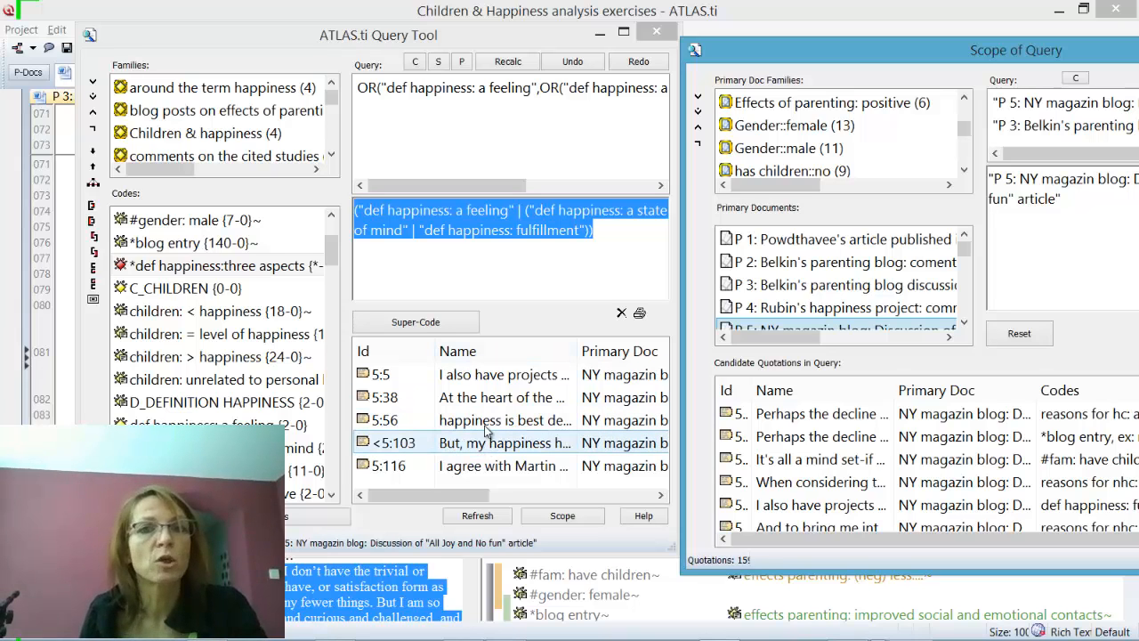
left_click_drag(769, 55, 850, 257)
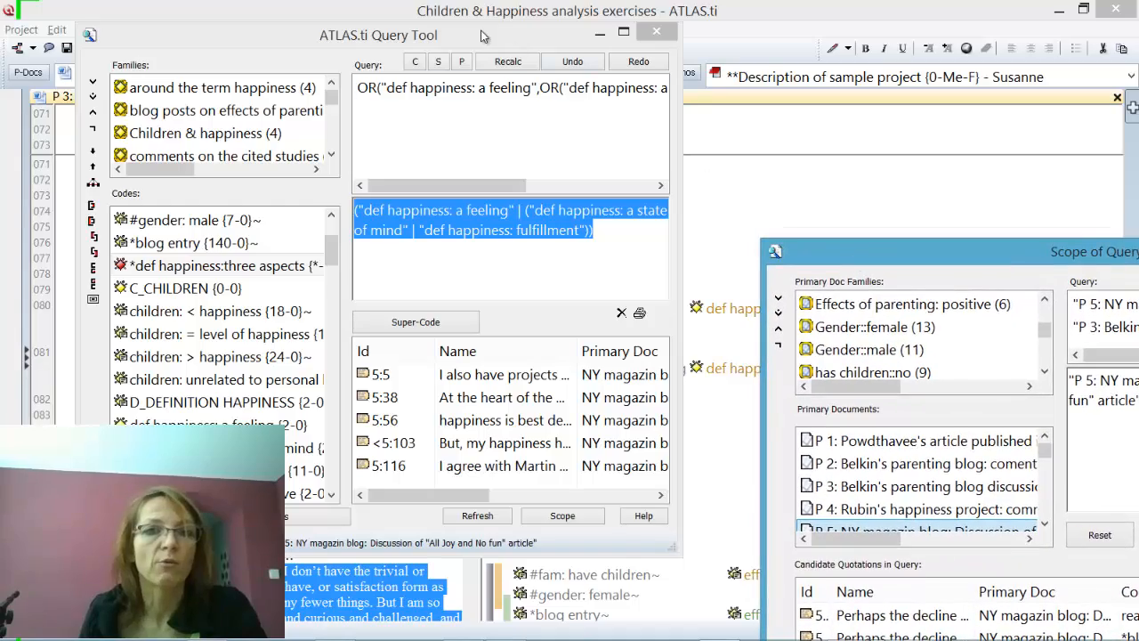
left_click_drag(481, 30, 485, 31)
left_click_drag(555, 71, 587, 72)
left_click_drag(1027, 294, 947, 299)
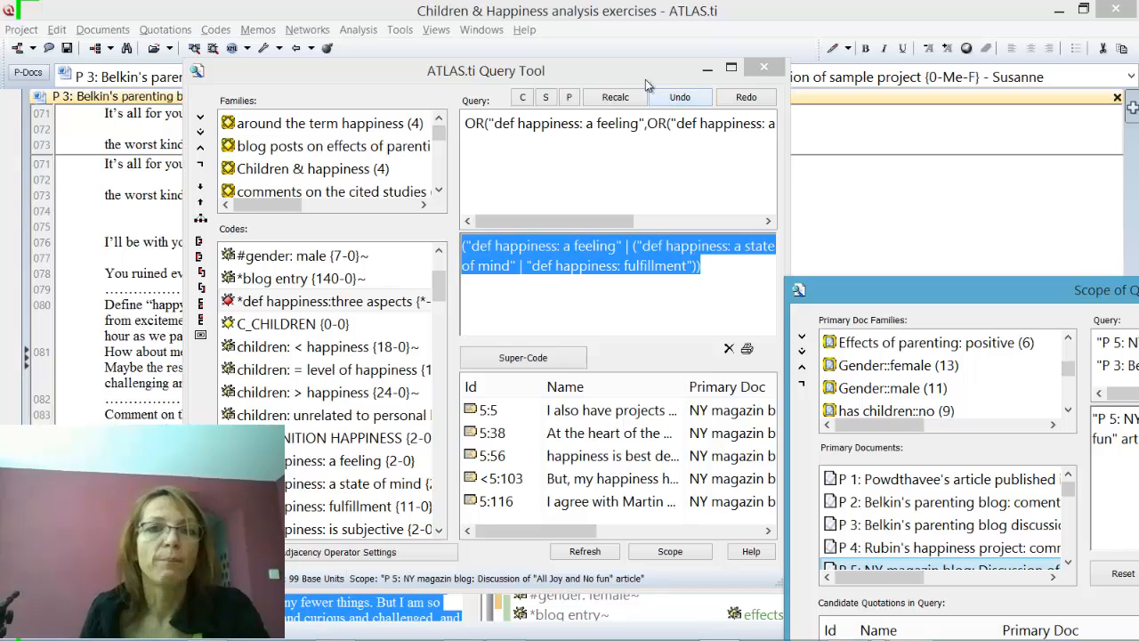
left_click_drag(645, 79, 546, 70)
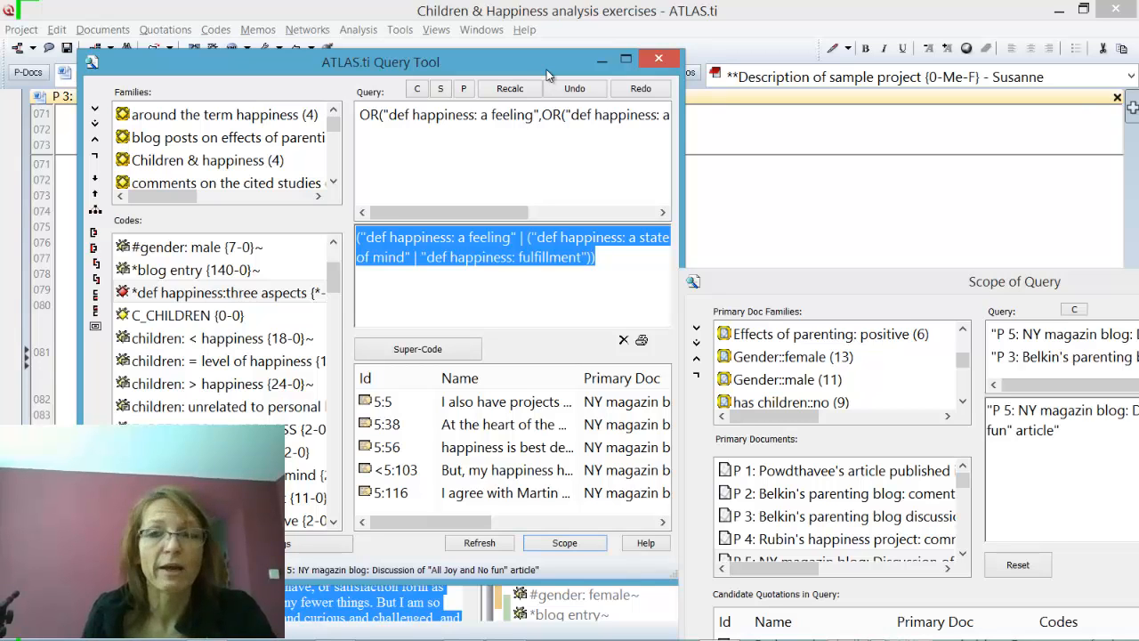
Step: Clear the scope terms and restrict the query to P 3: Belkin's parenting blog discussion, comparing the results with and without the restriction
left_click(1076, 310)
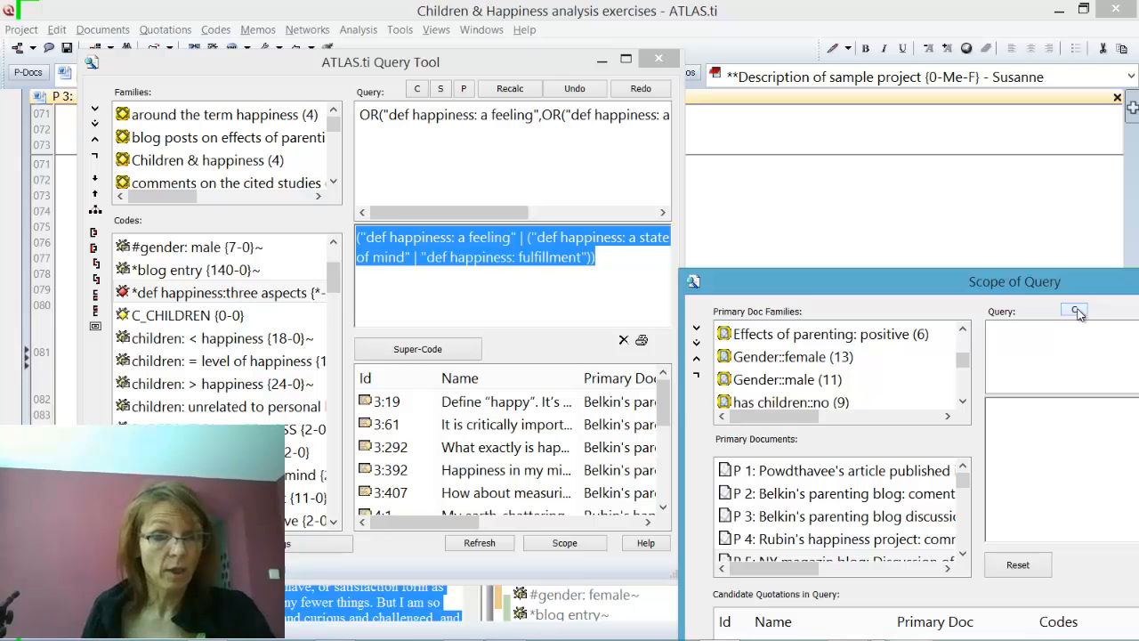
left_click(767, 519)
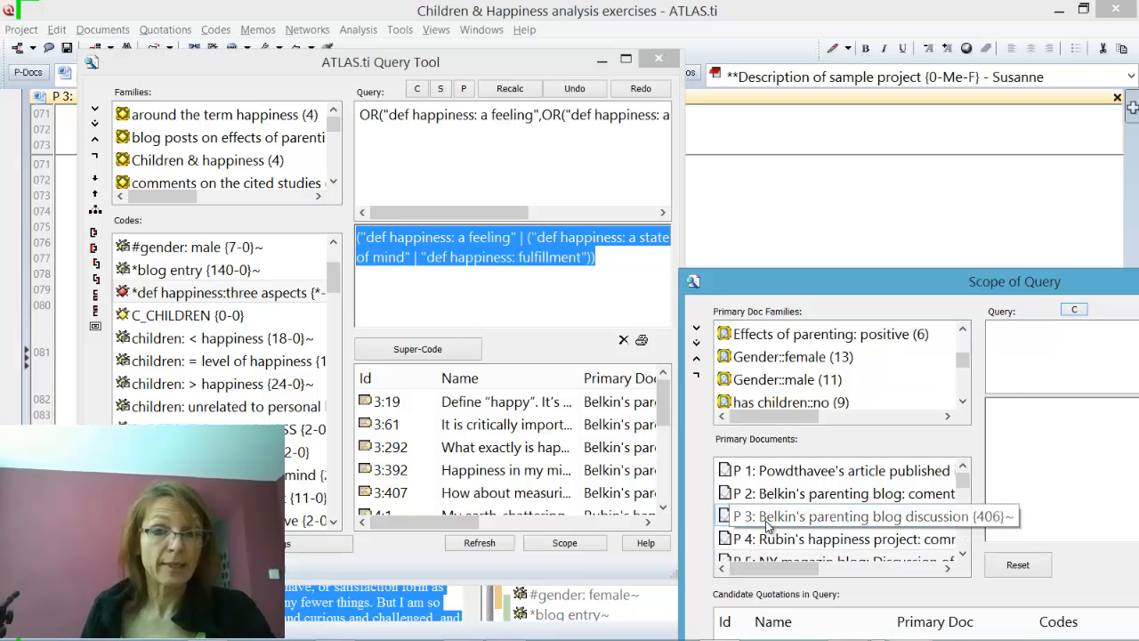
double_click(767, 524)
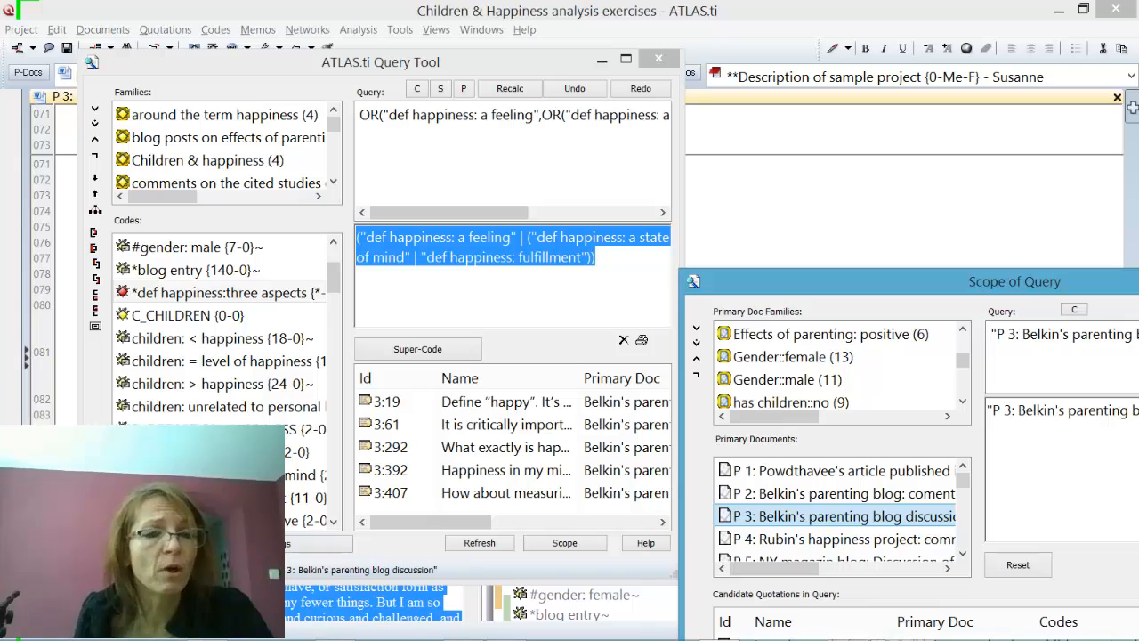
left_click(1074, 309)
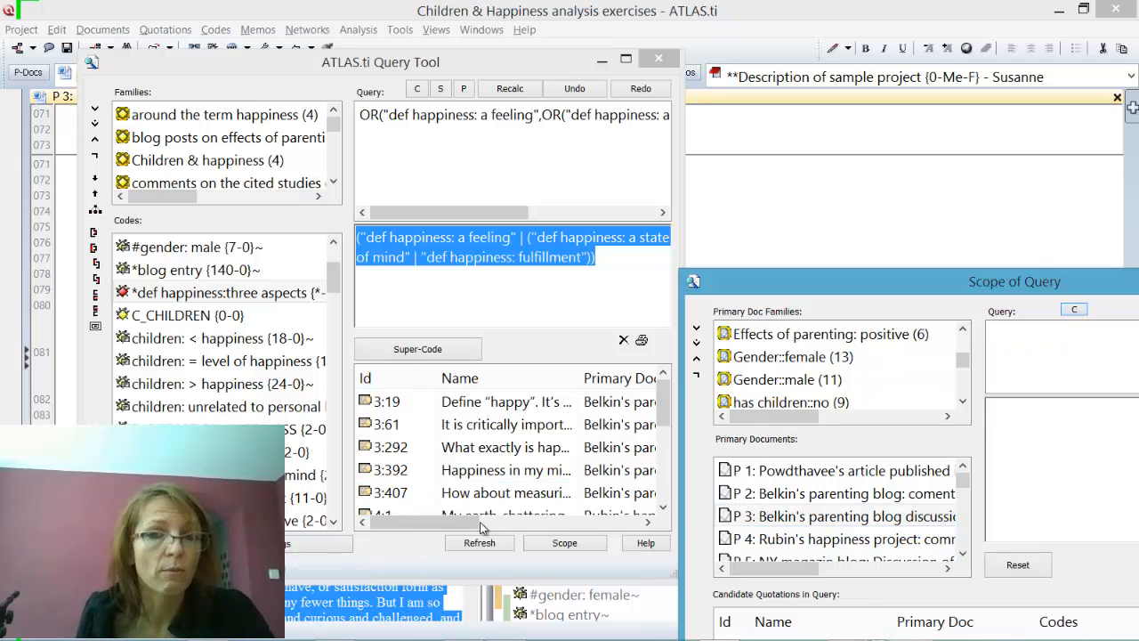
double_click(811, 515)
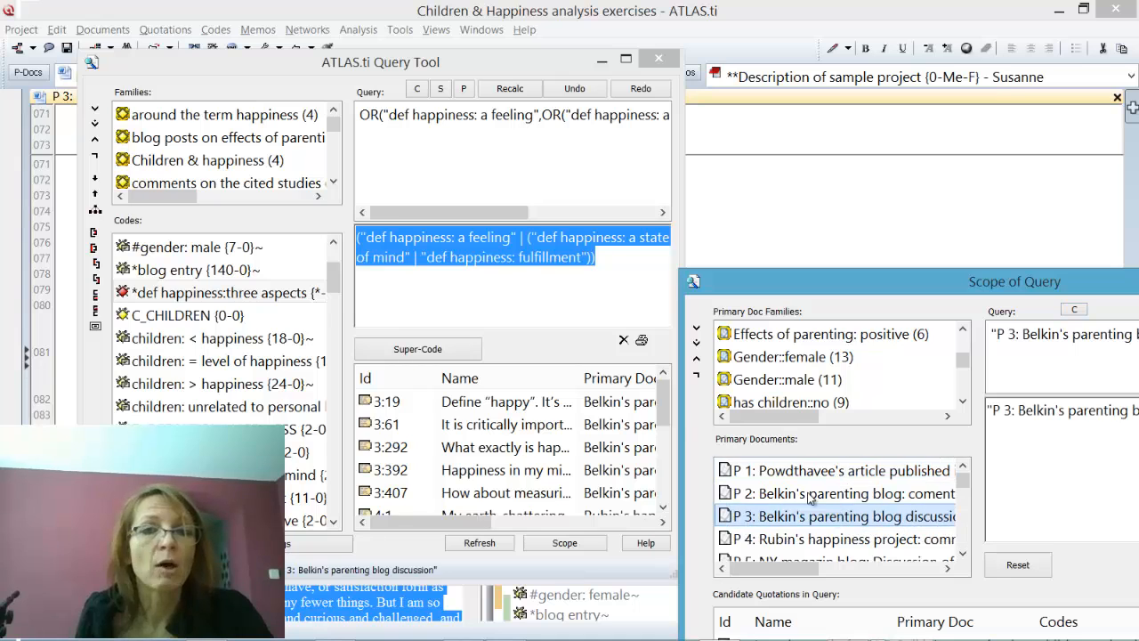
Step: Output the scoped query results with query details and source references to the editor, highlight the report's document filter and close the report
left_click(641, 340)
left_click(683, 399)
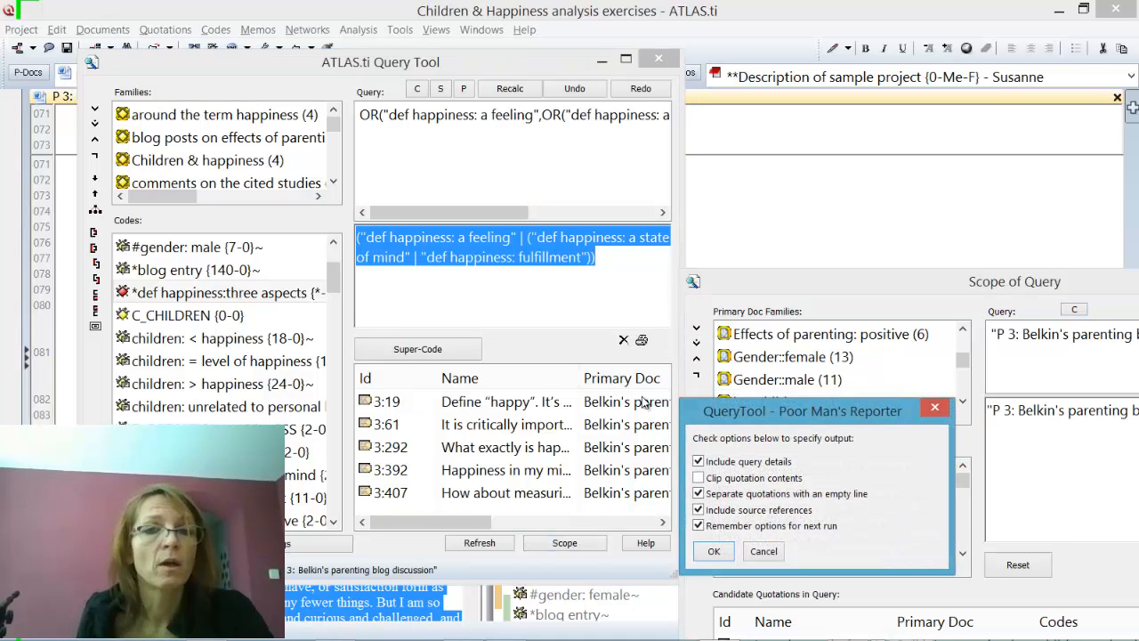
left_click(707, 549)
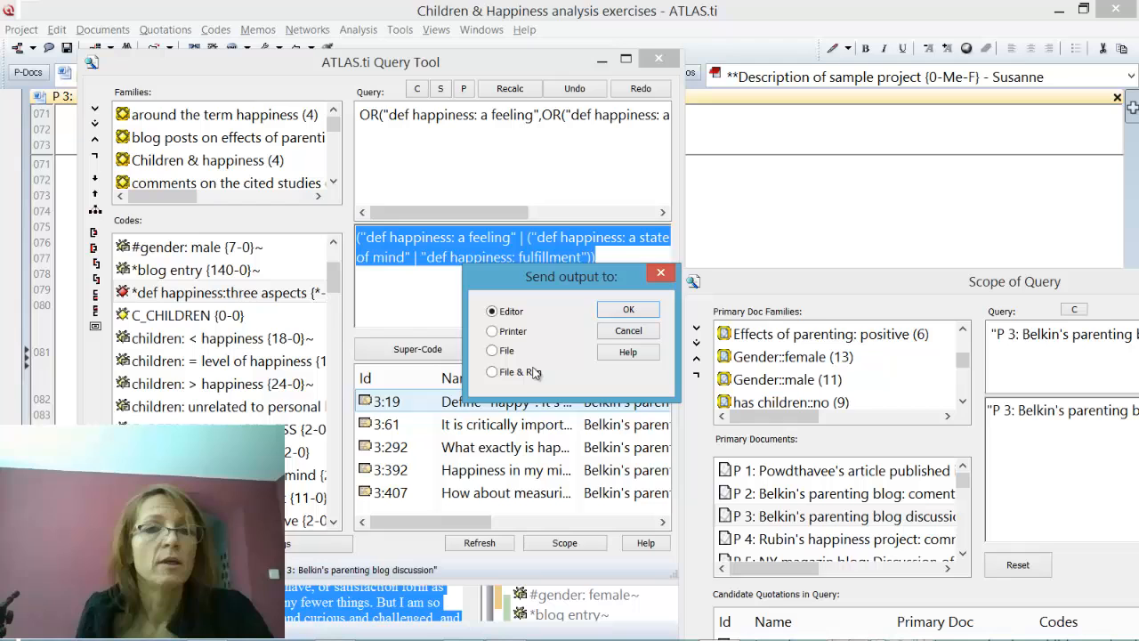
left_click(627, 310)
left_click_drag(491, 283, 189, 263)
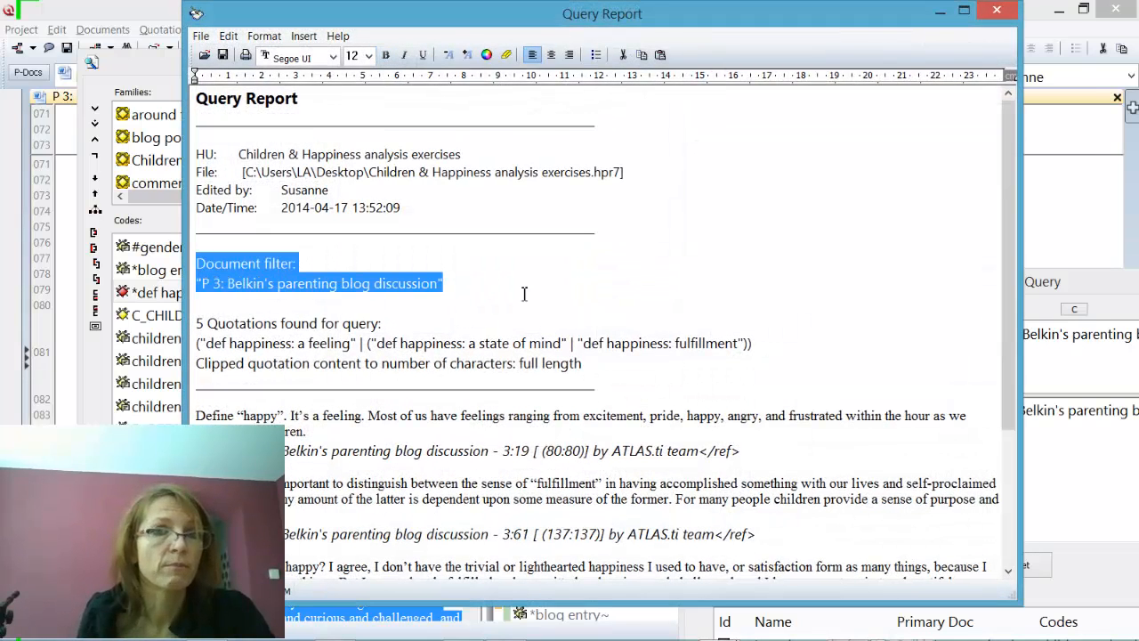
left_click(996, 10)
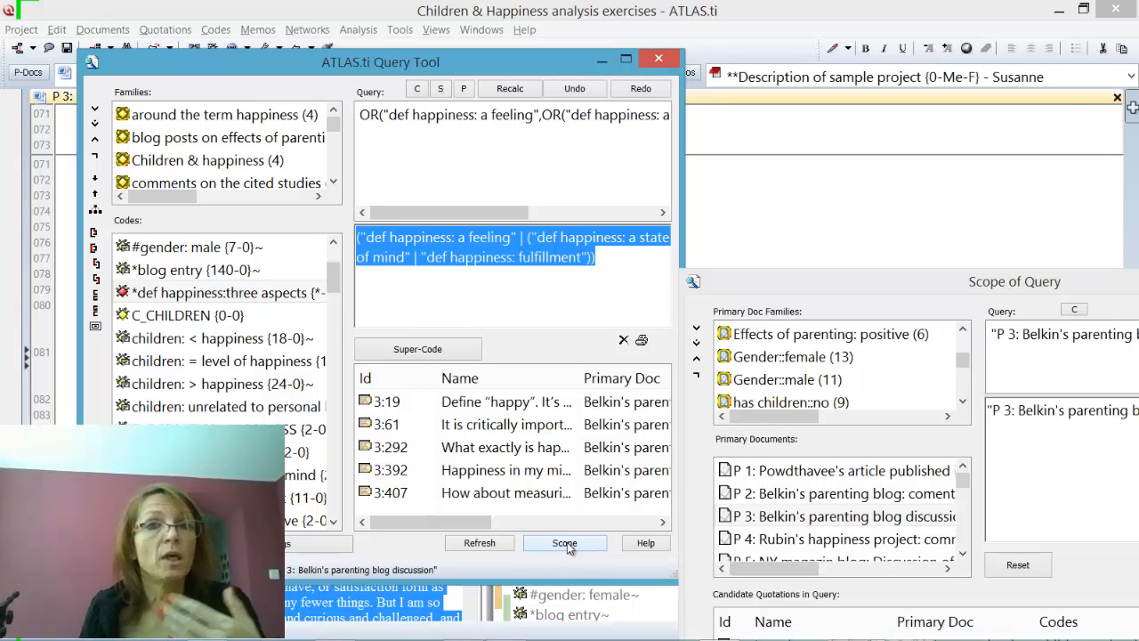
Step: Close the scope window and the Query Tool to return to the Belkin's parenting blog document
left_click_drag(861, 295, 426, 233)
left_click(889, 216)
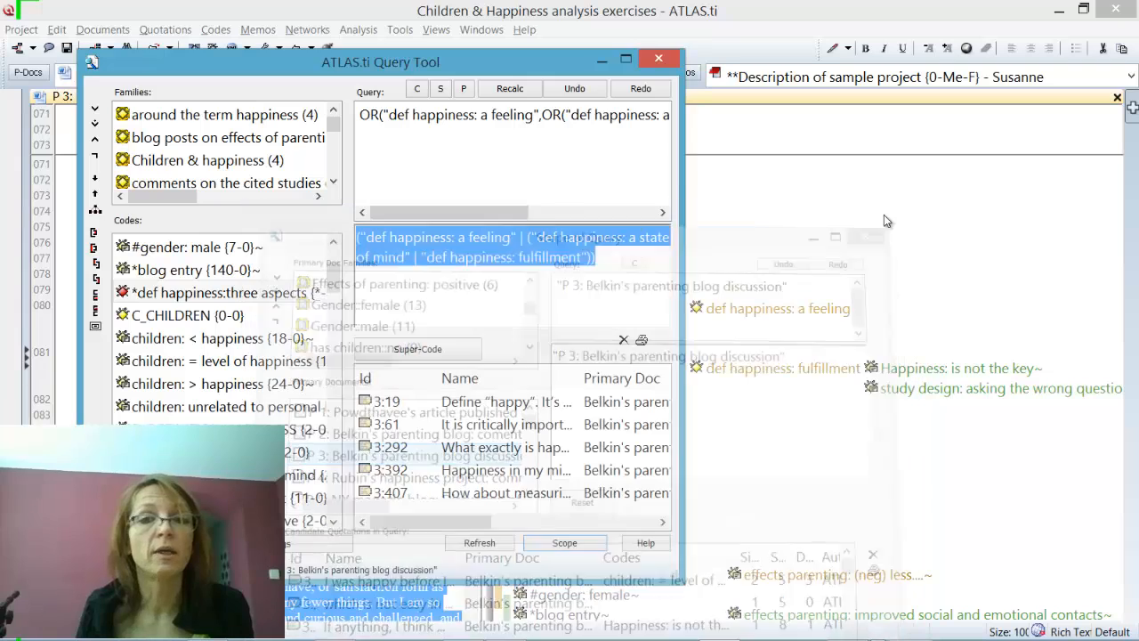
left_click(658, 60)
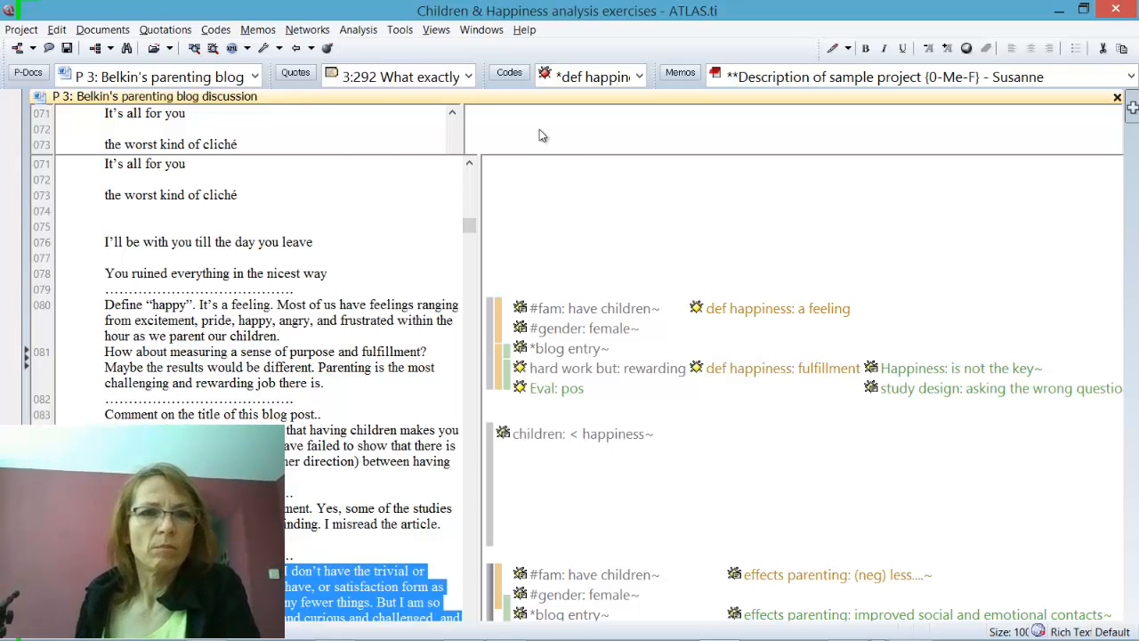
double_click(436, 12)
left_click_drag(465, 76, 465, 188)
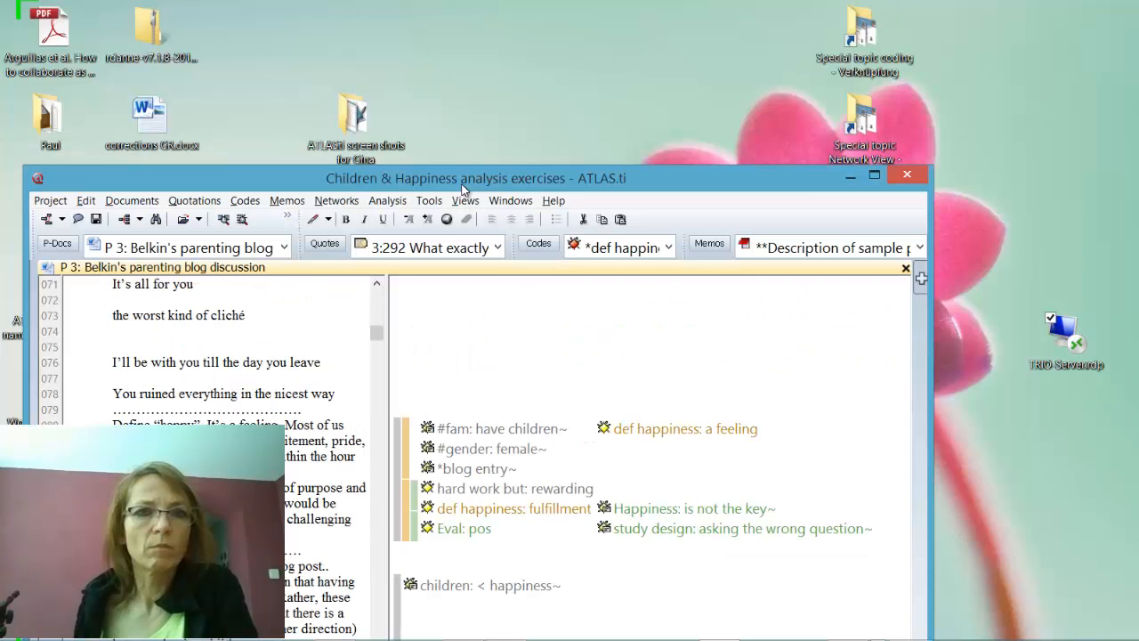
left_click(879, 180)
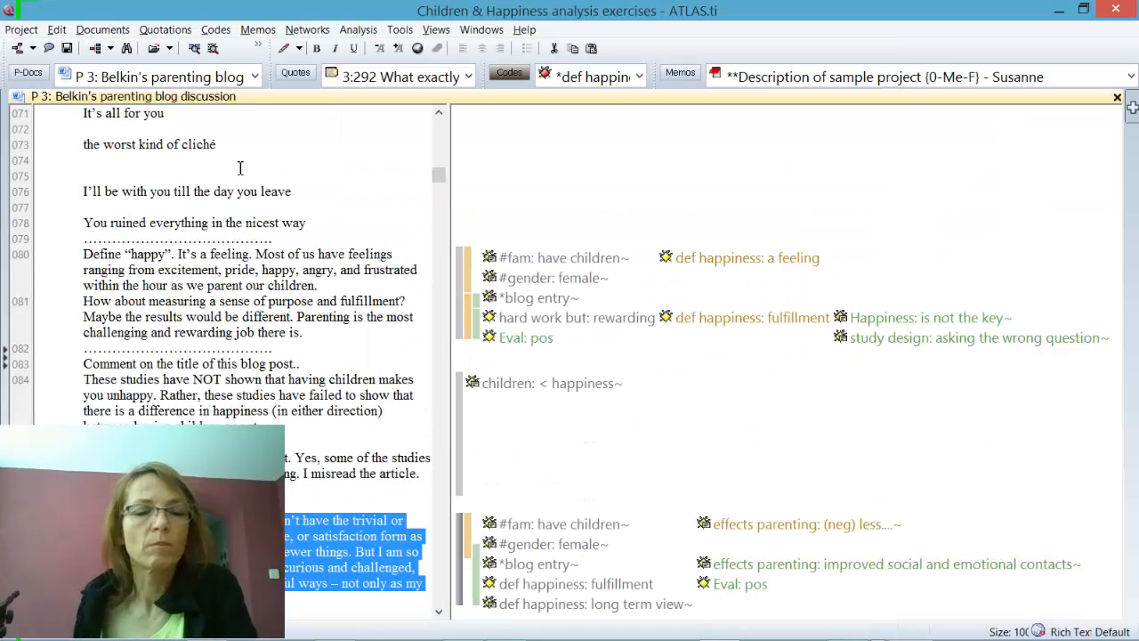
Step: Open a fresh Query Tool and place it over the middle of the Belkin's parenting blog document
left_click(127, 48)
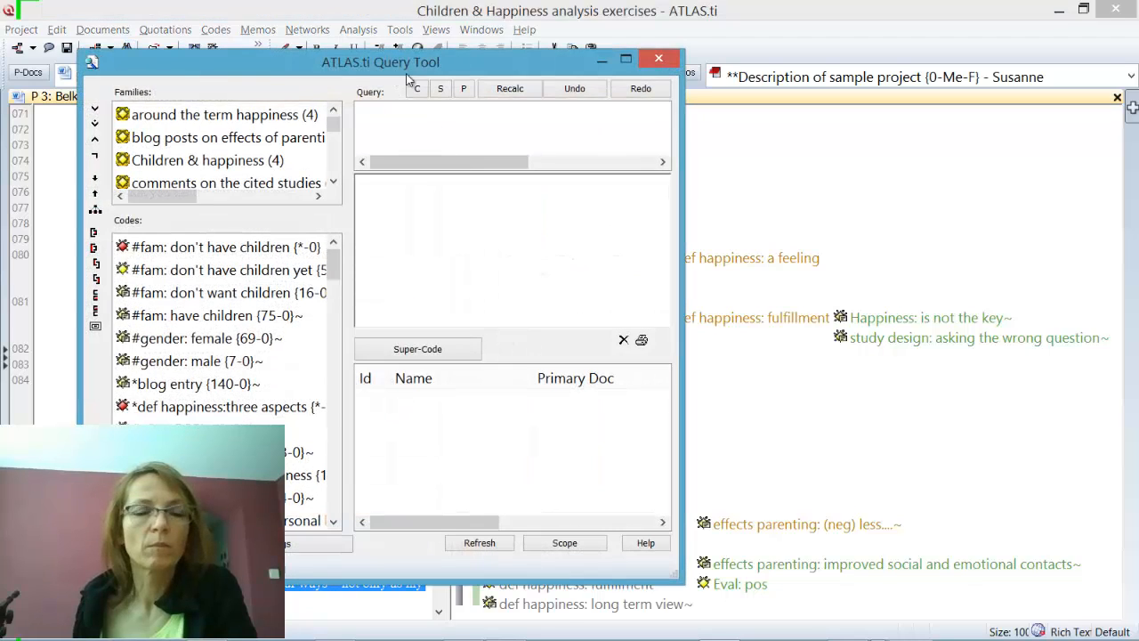
left_click_drag(405, 73, 585, 99)
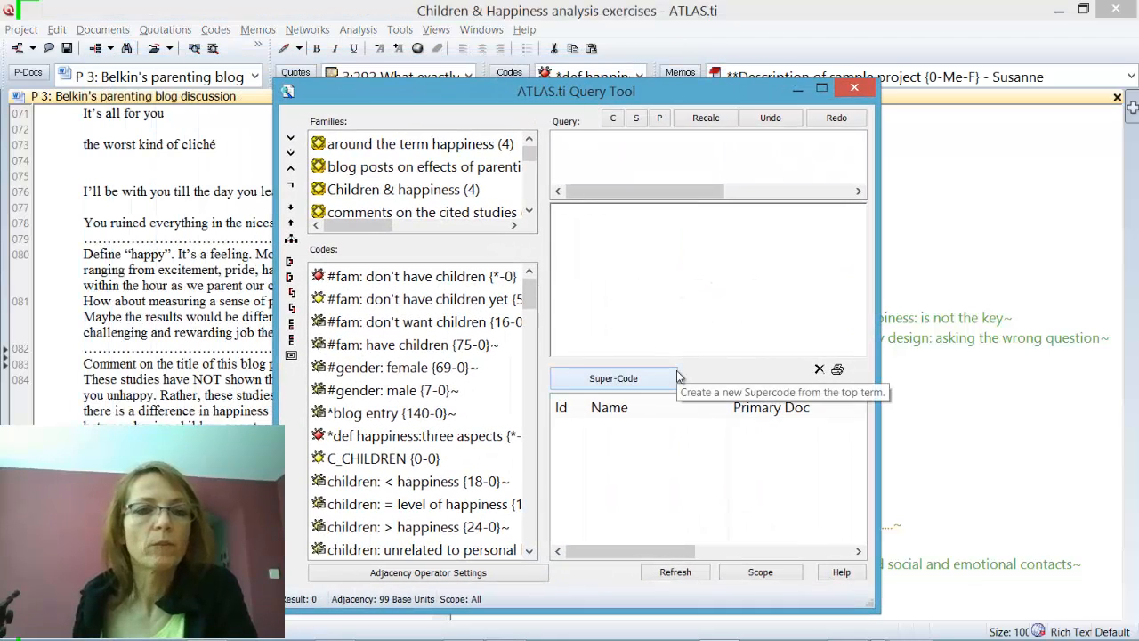